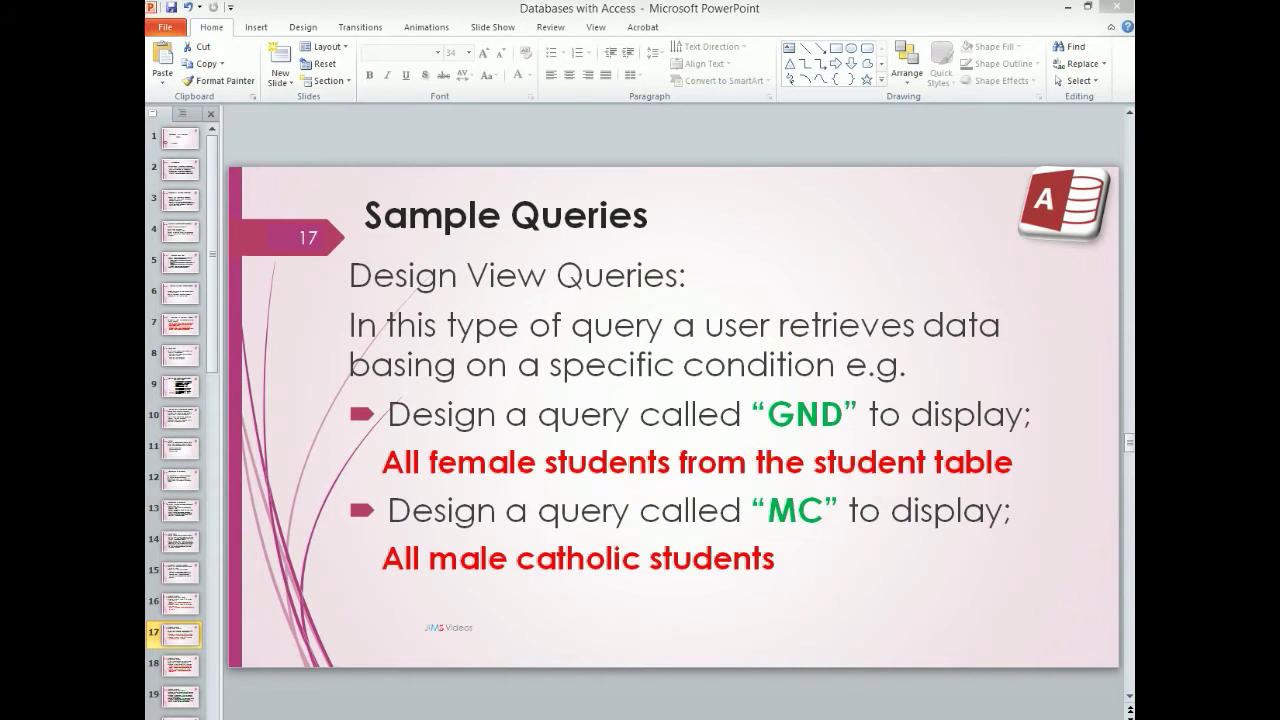
# Switch to the Students data database in Access and examine the female students' entries in the Sex field of the students table.
pyautogui.click(453, 718)
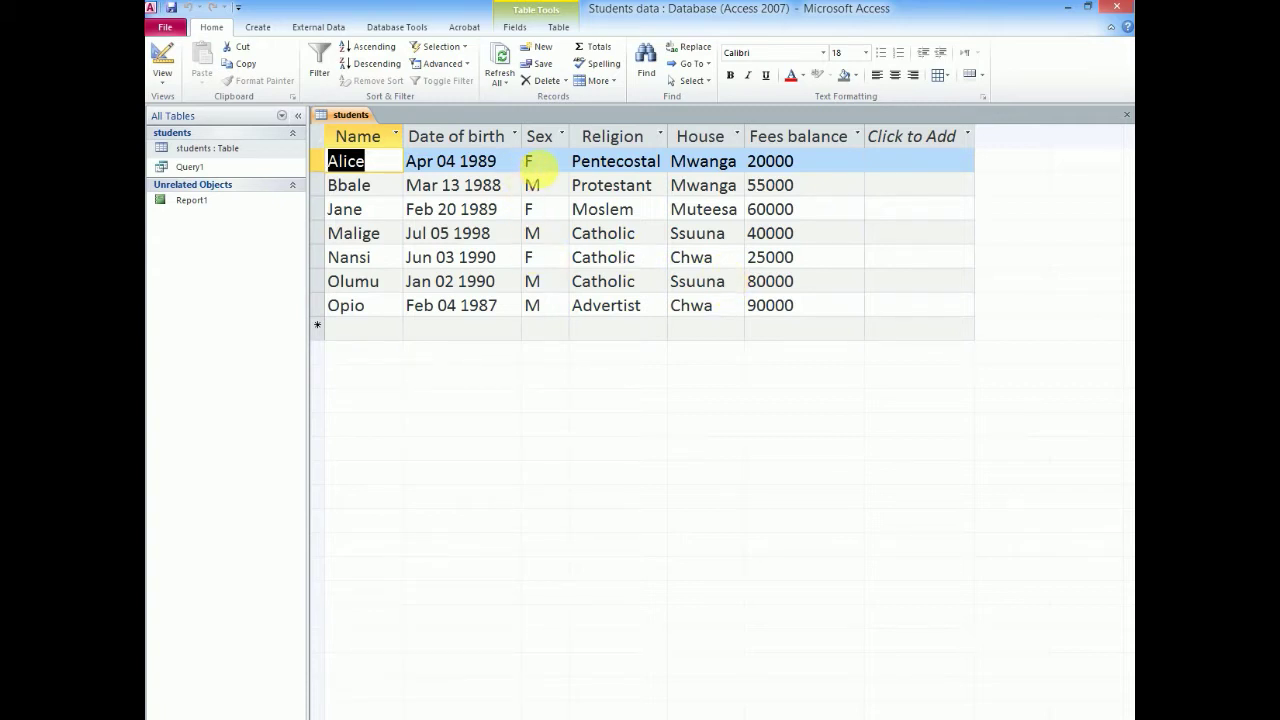
pyautogui.click(537, 163)
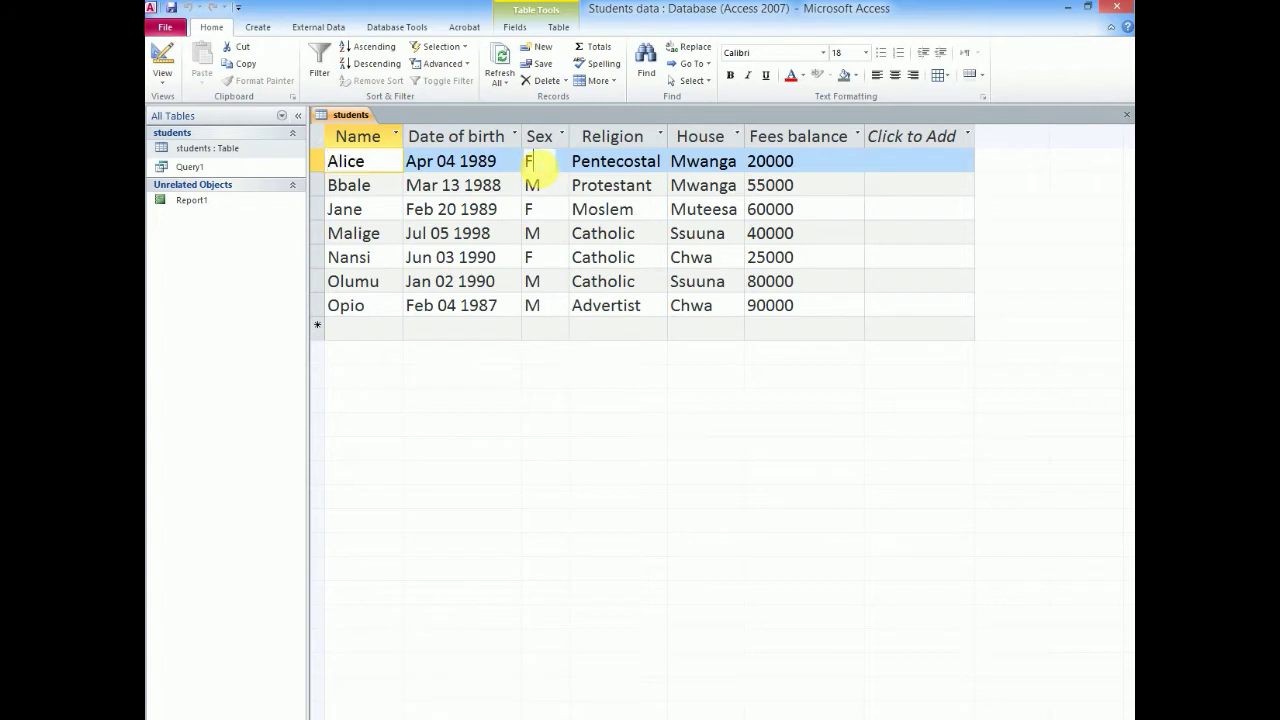
pyautogui.click(543, 210)
pyautogui.click(538, 257)
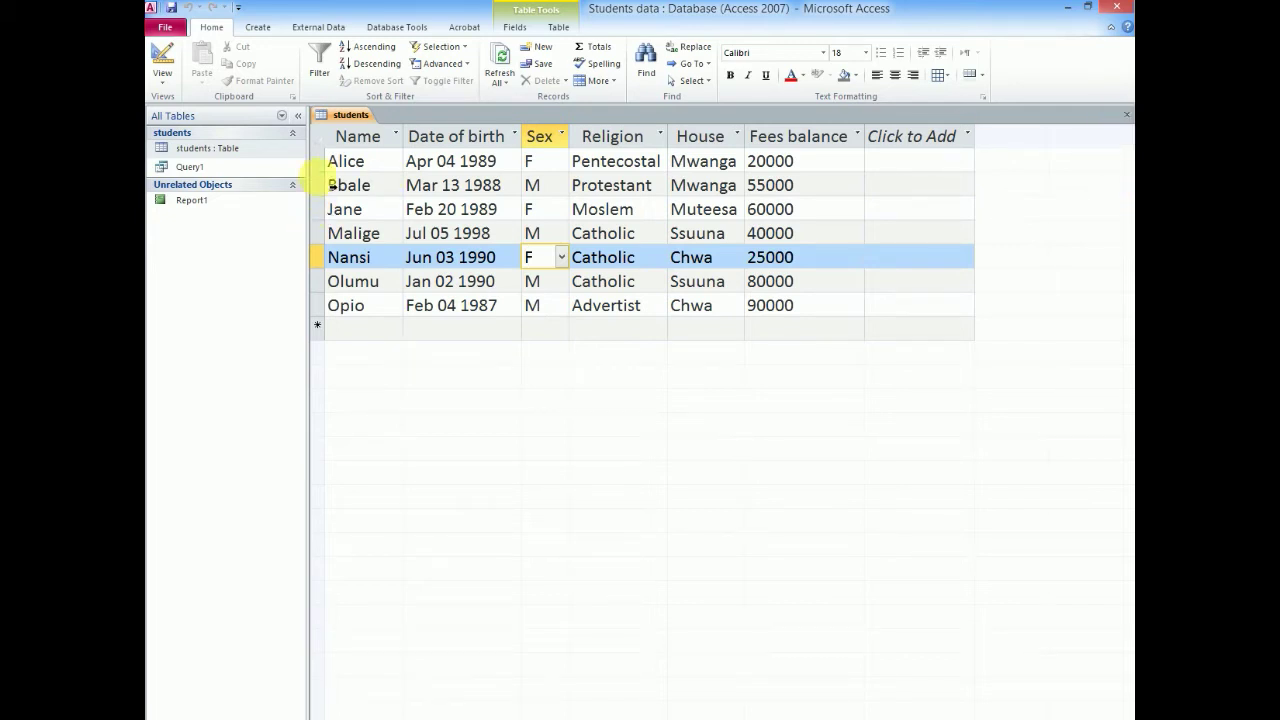
# Create a new query in Design view and add the students table to it.
pyautogui.click(258, 28)
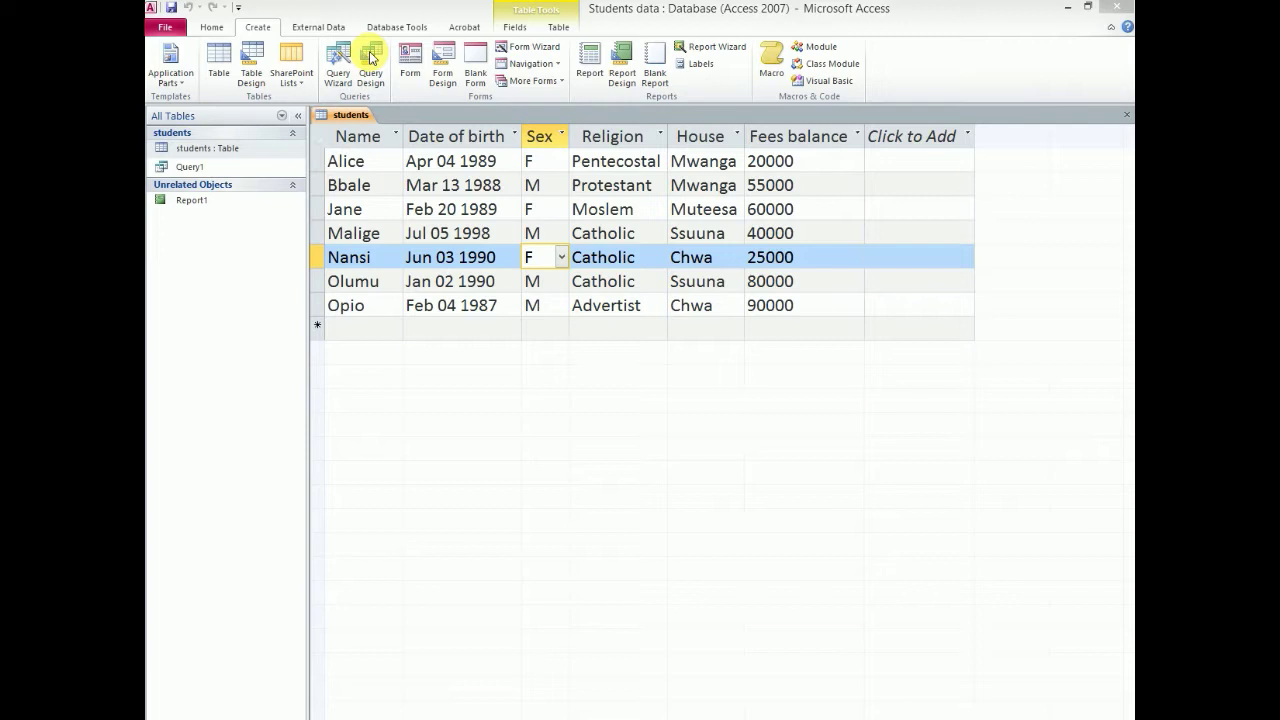
pyautogui.click(371, 57)
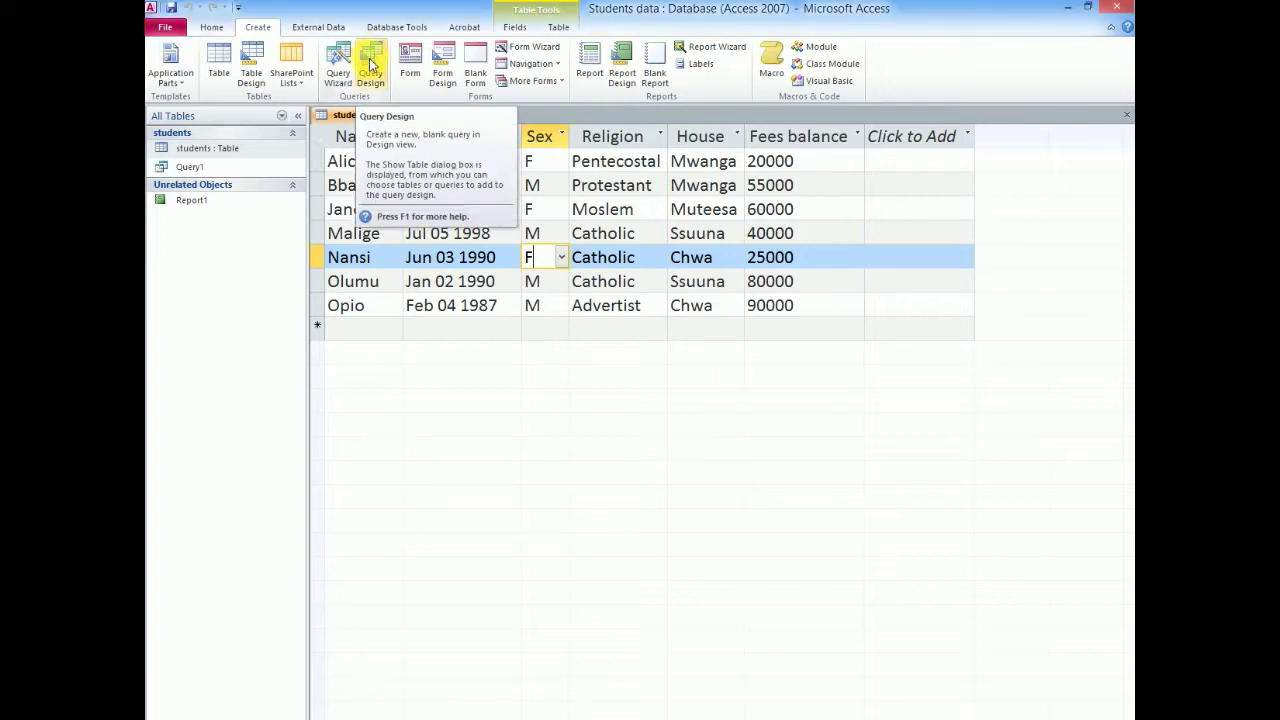
pyautogui.click(371, 57)
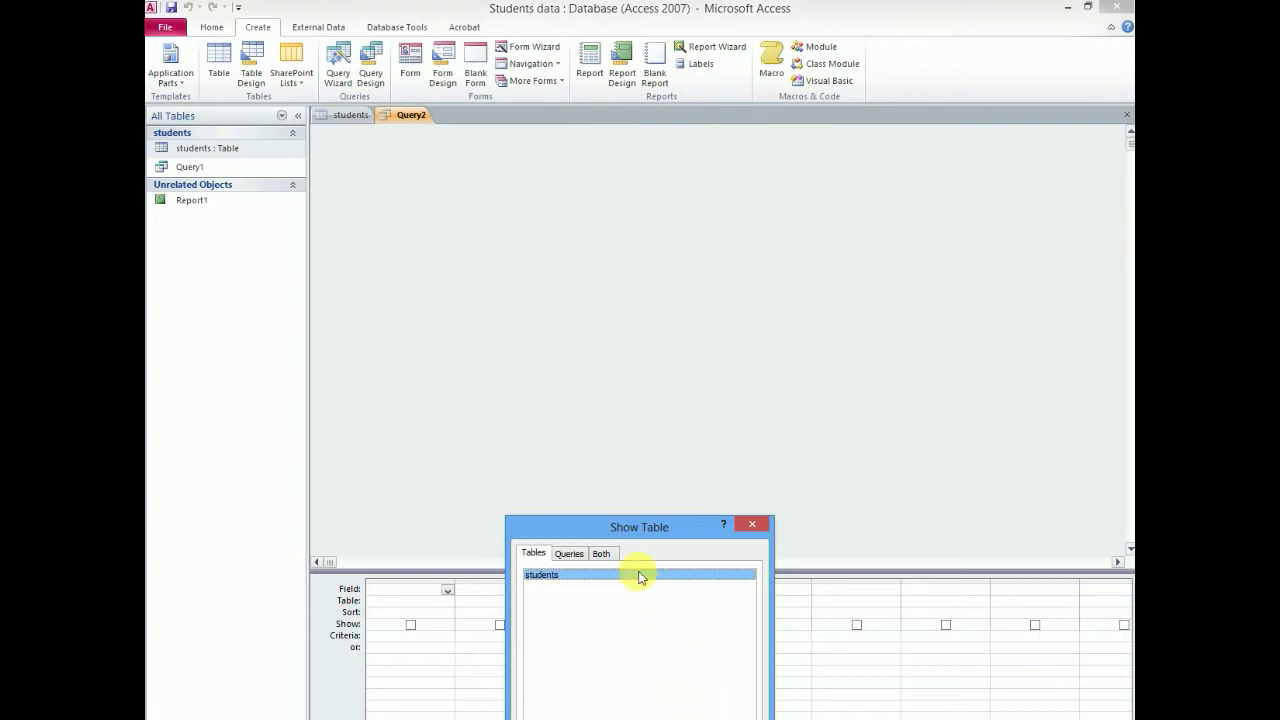
pyautogui.moveTo(633, 527); pyautogui.dragTo(654, 380)
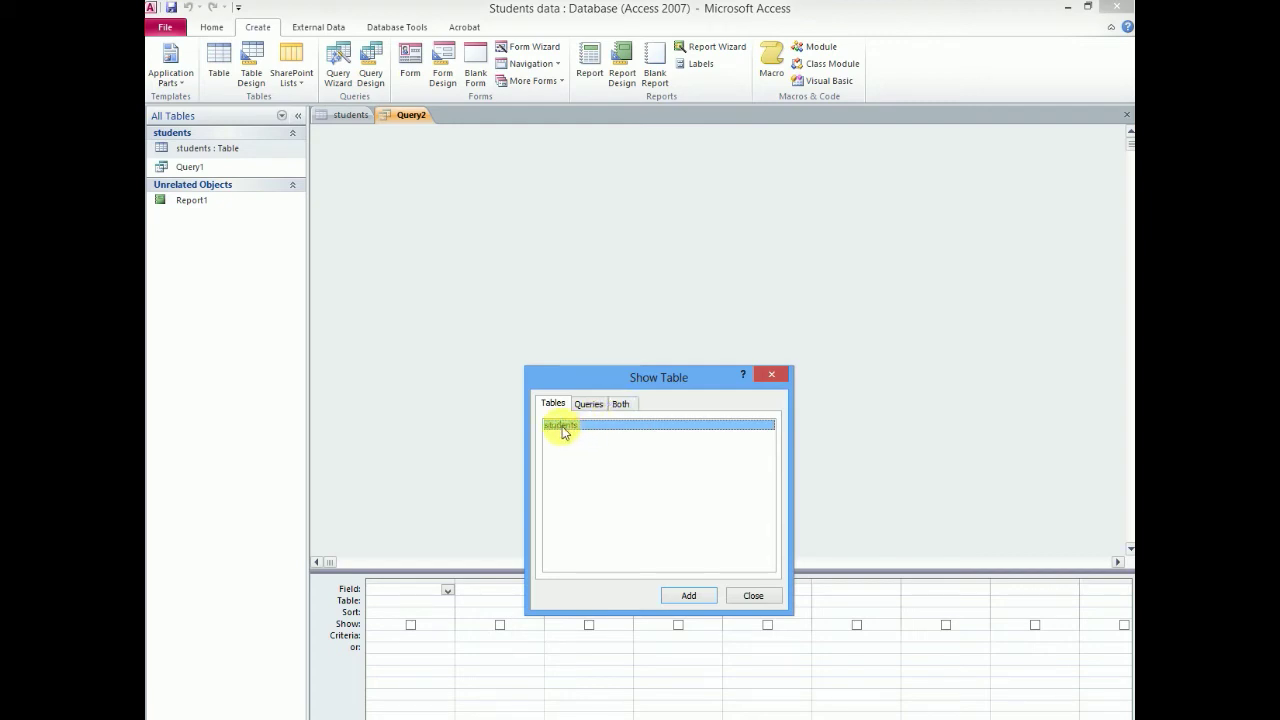
pyautogui.click(696, 597)
pyautogui.click(753, 596)
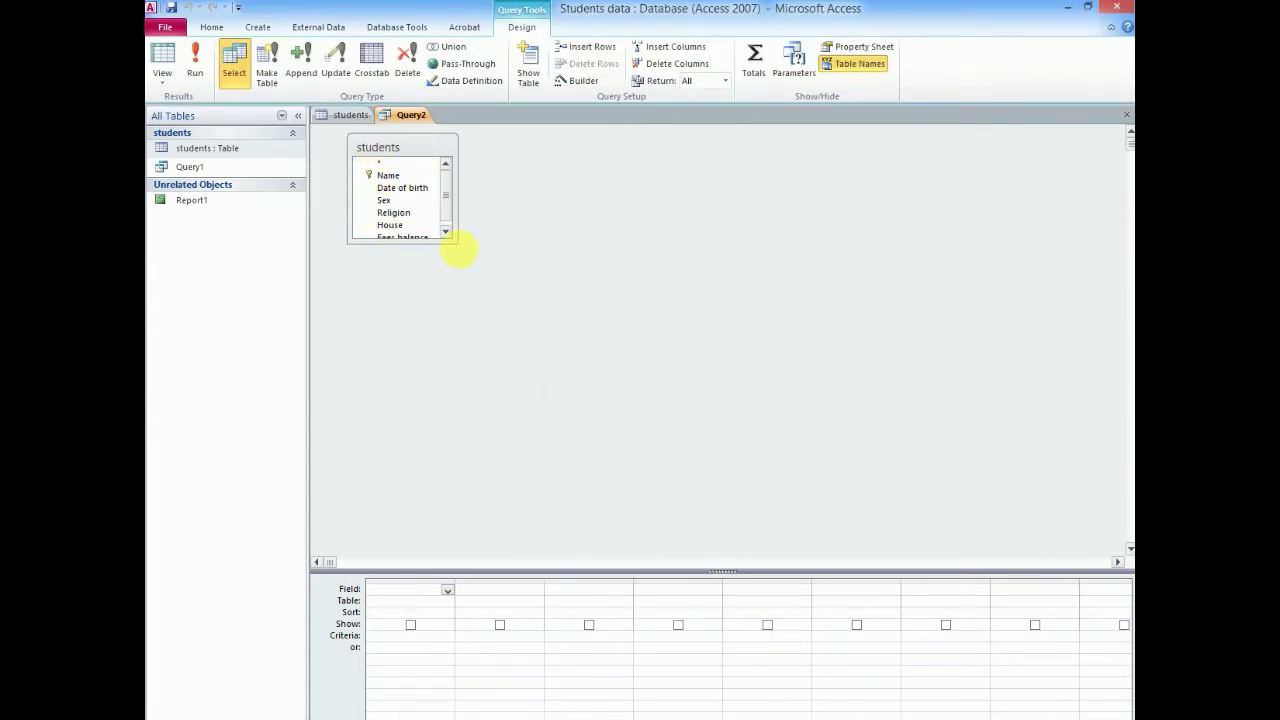
# Enlarge the students field list and add all fields from Name through Fees balance to the query design grid.
pyautogui.moveTo(457, 246); pyautogui.dragTo(498, 290)
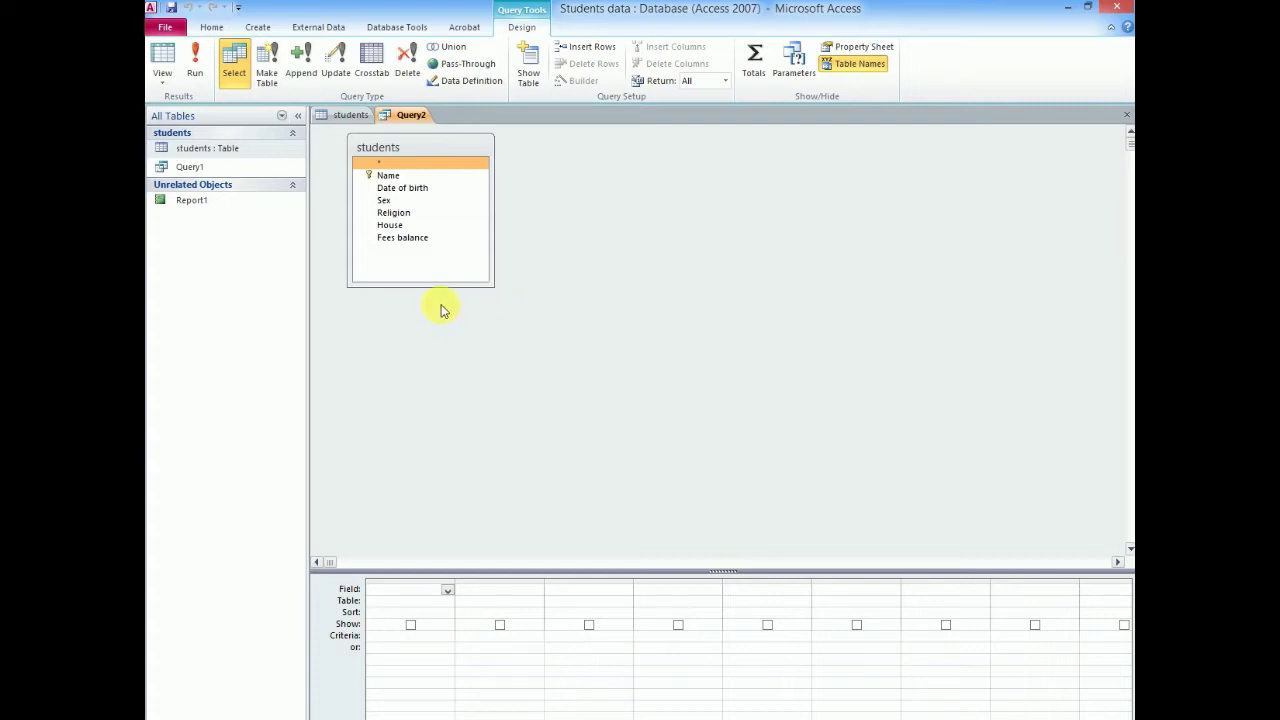
pyautogui.click(380, 176)
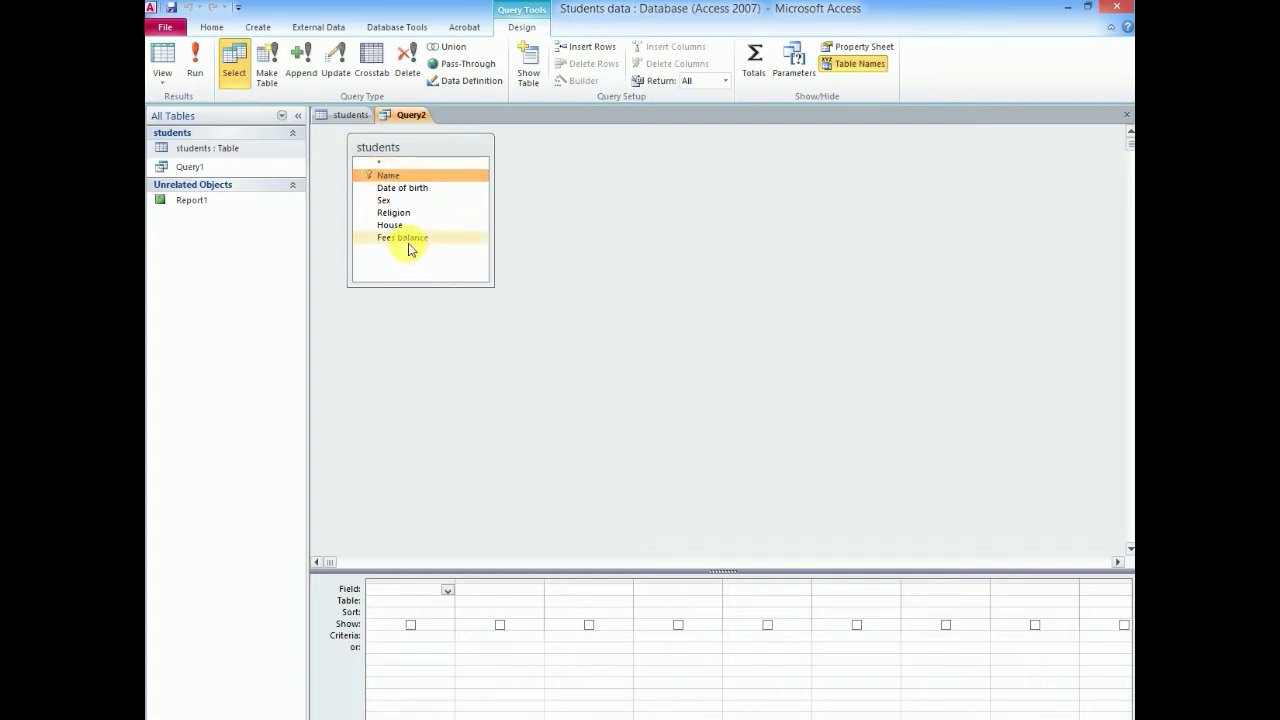
pyautogui.keyDown('shift'); pyautogui.click(408, 240); pyautogui.keyUp('shift')
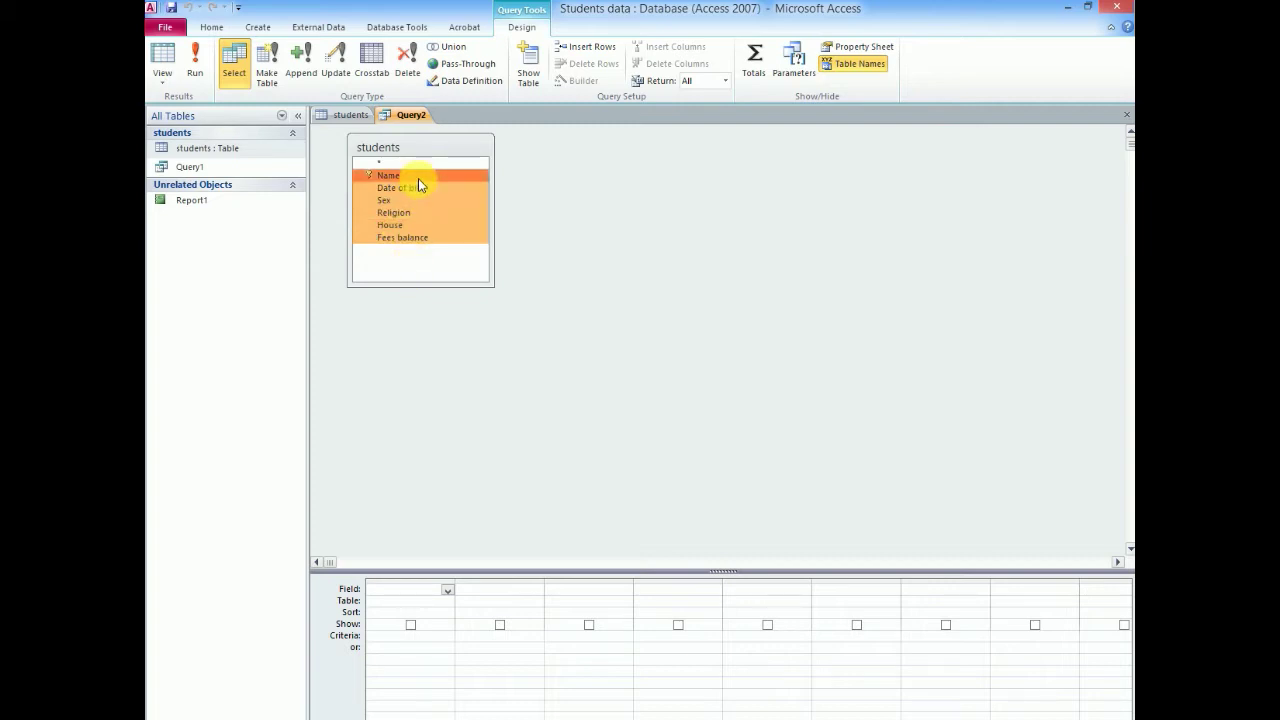
pyautogui.moveTo(418, 181); pyautogui.dragTo(427, 588)
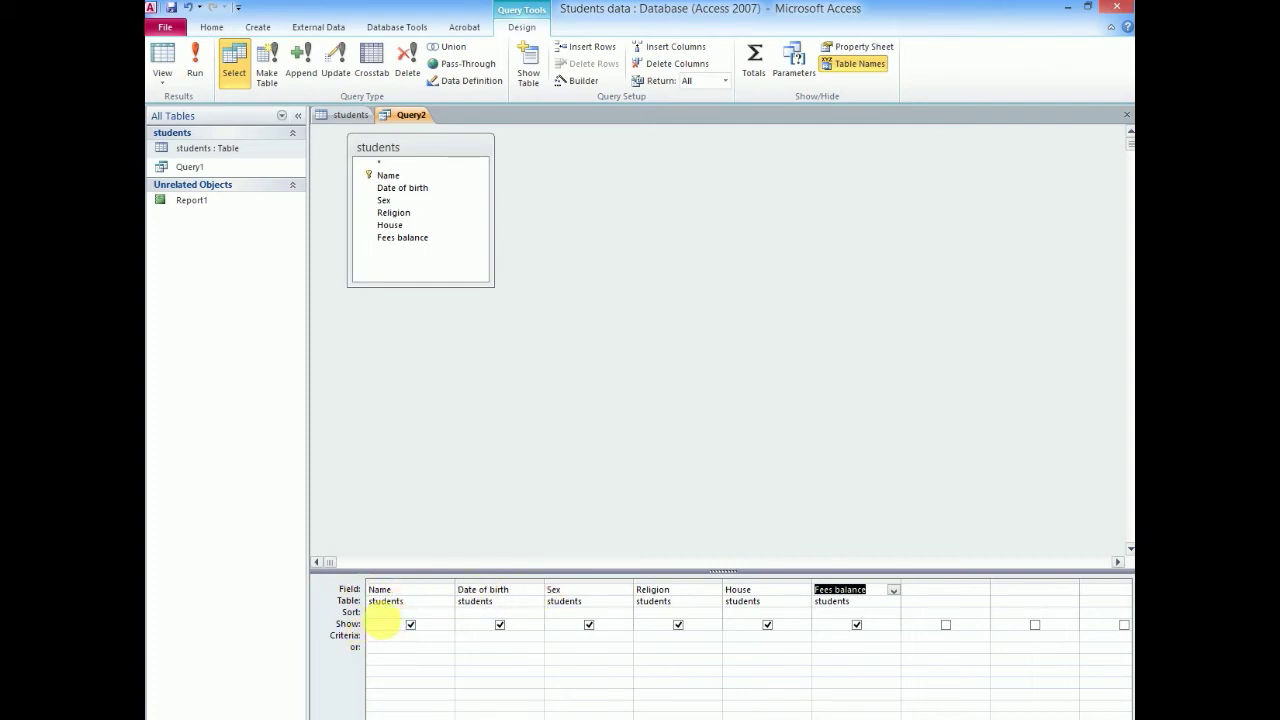
pyautogui.click(385, 612)
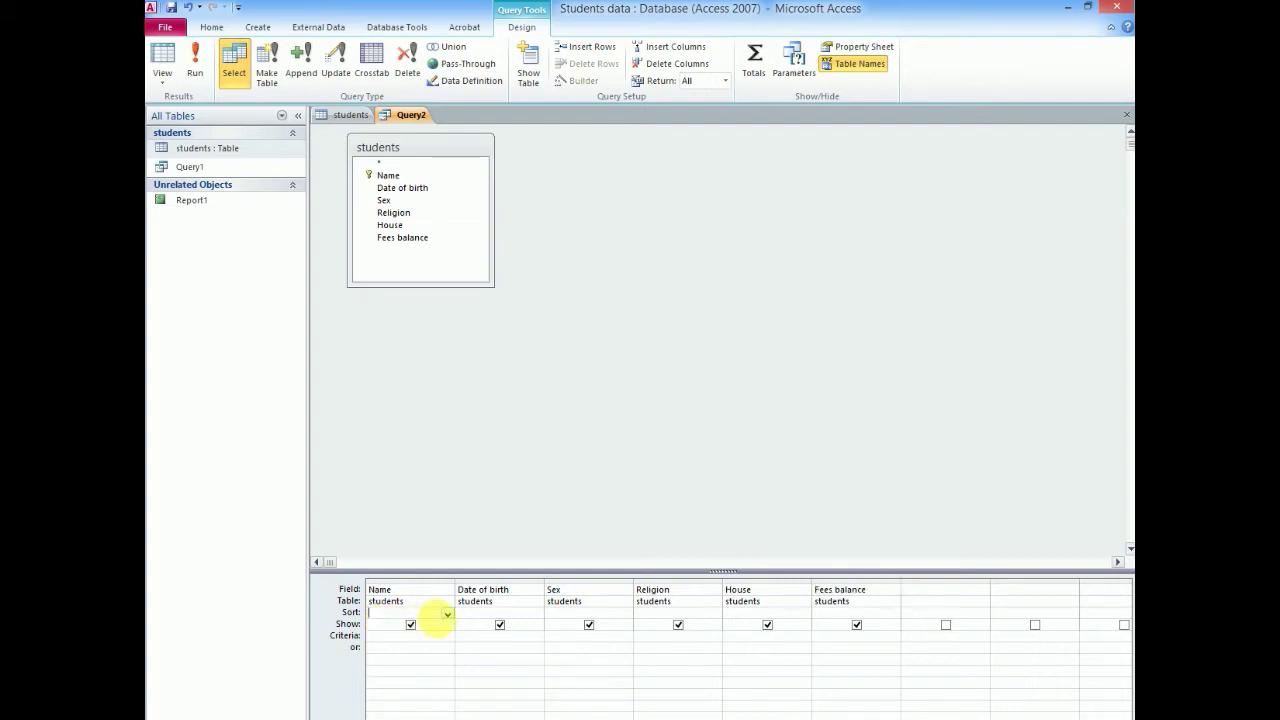
pyautogui.click(449, 614)
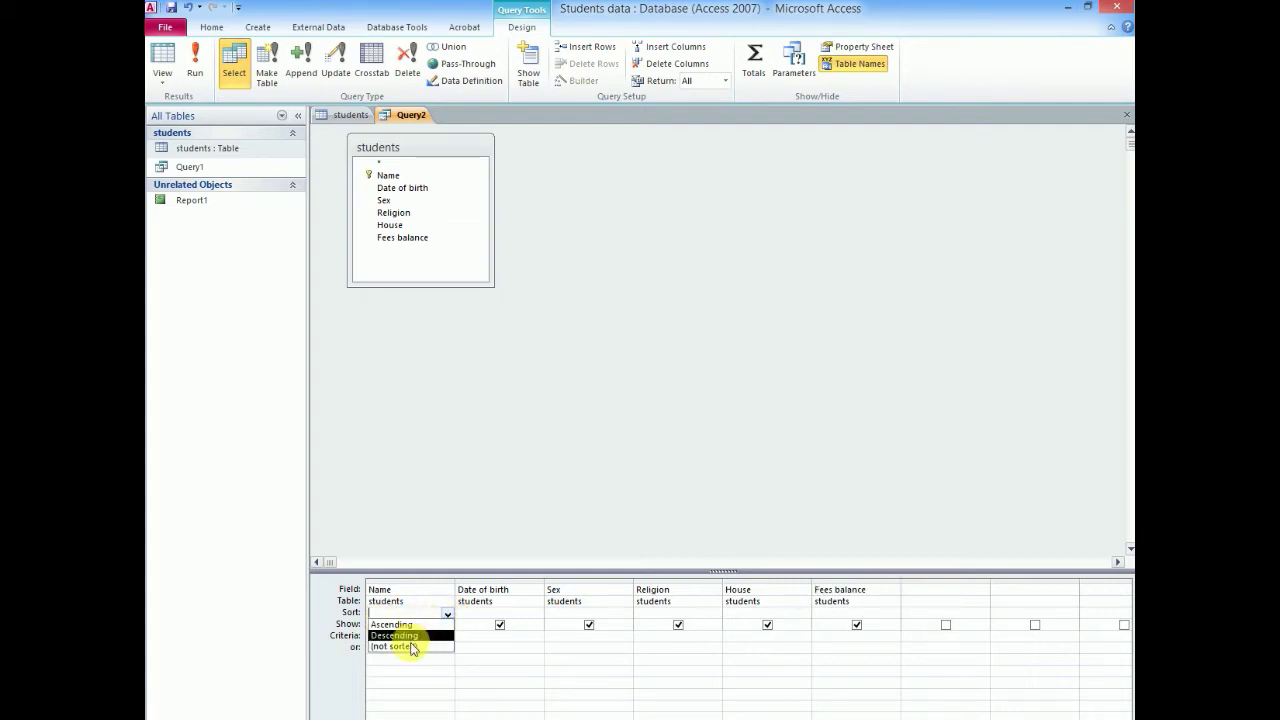
pyautogui.click(439, 535)
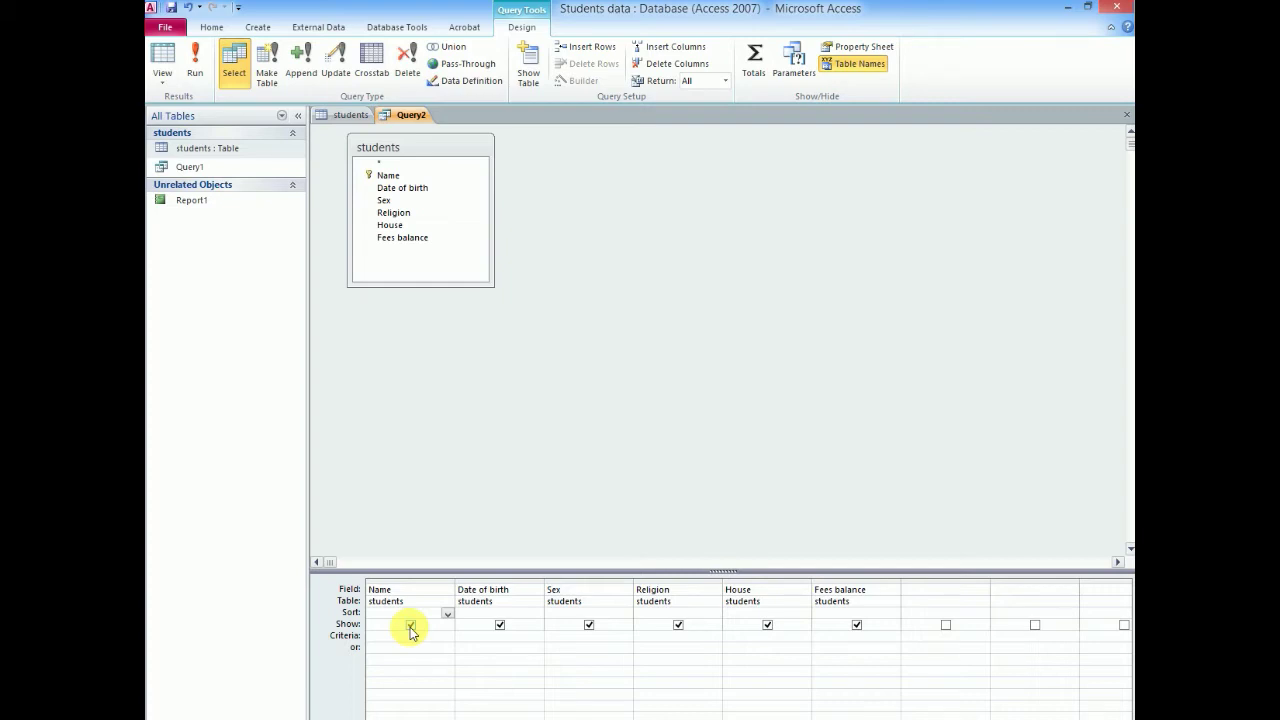
pyautogui.click(410, 625)
pyautogui.click(410, 625)
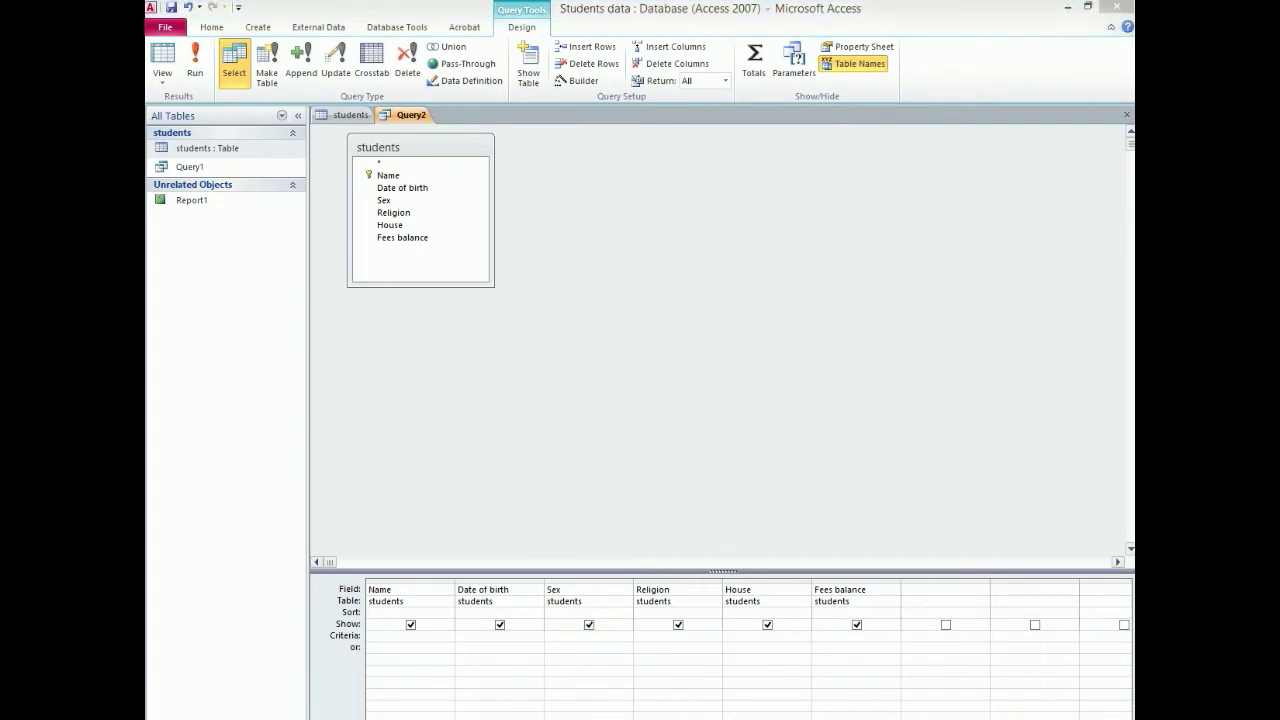
# Review the requirement for the GND query on the Sample Queries slide in PowerPoint and return to Access.
pyautogui.click(357, 670)
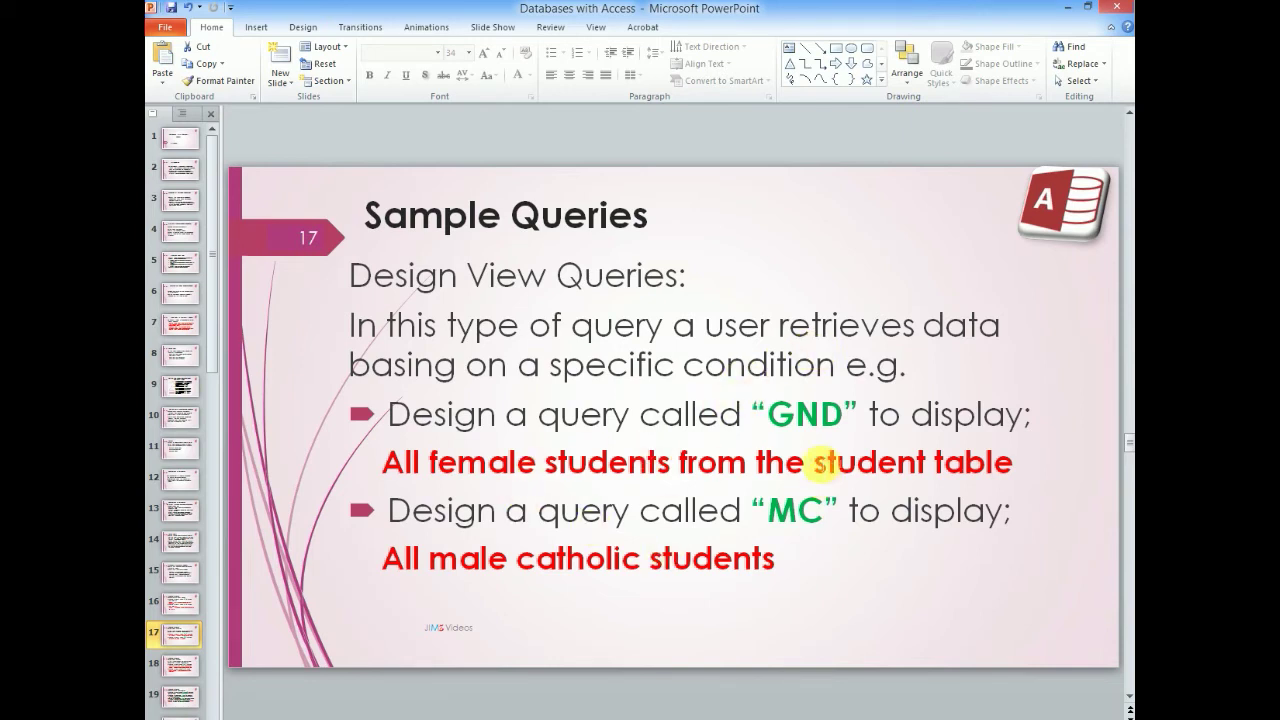
pyautogui.click(1078, 10)
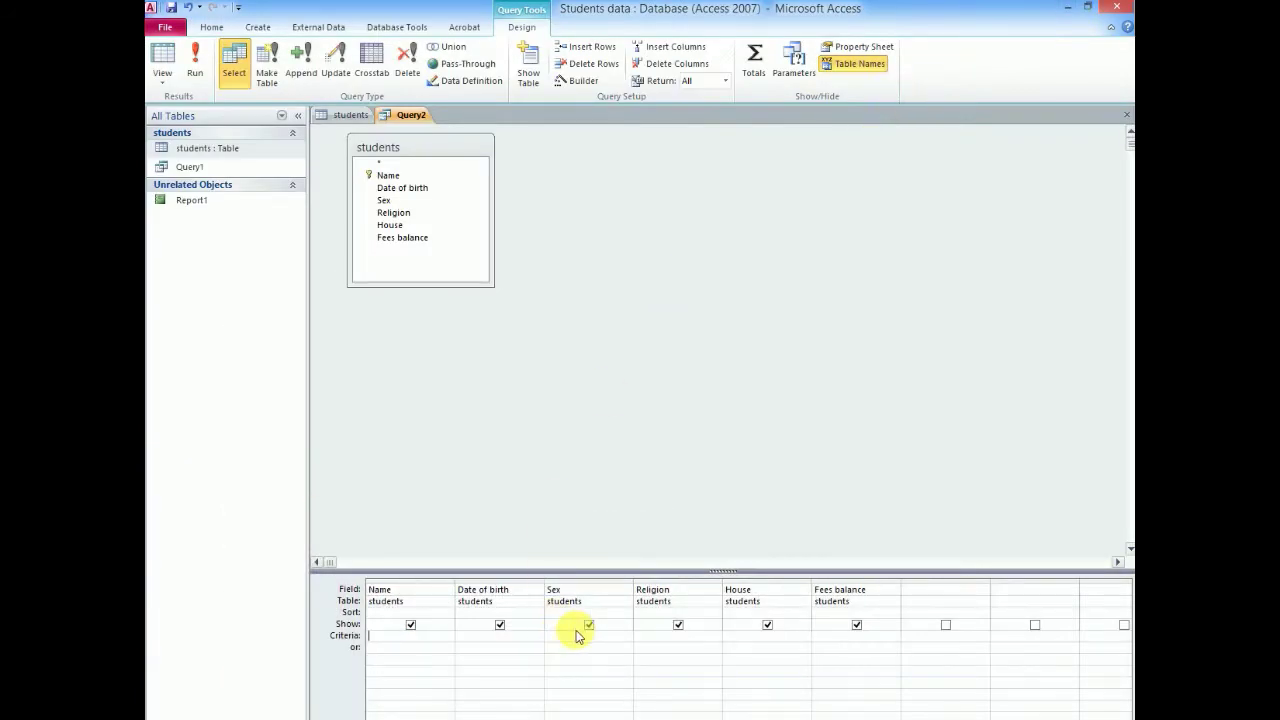
# Magnify the screen to 150%, then set the Sex field's criteria to F and run the query.
pyautogui.click(640, 718)
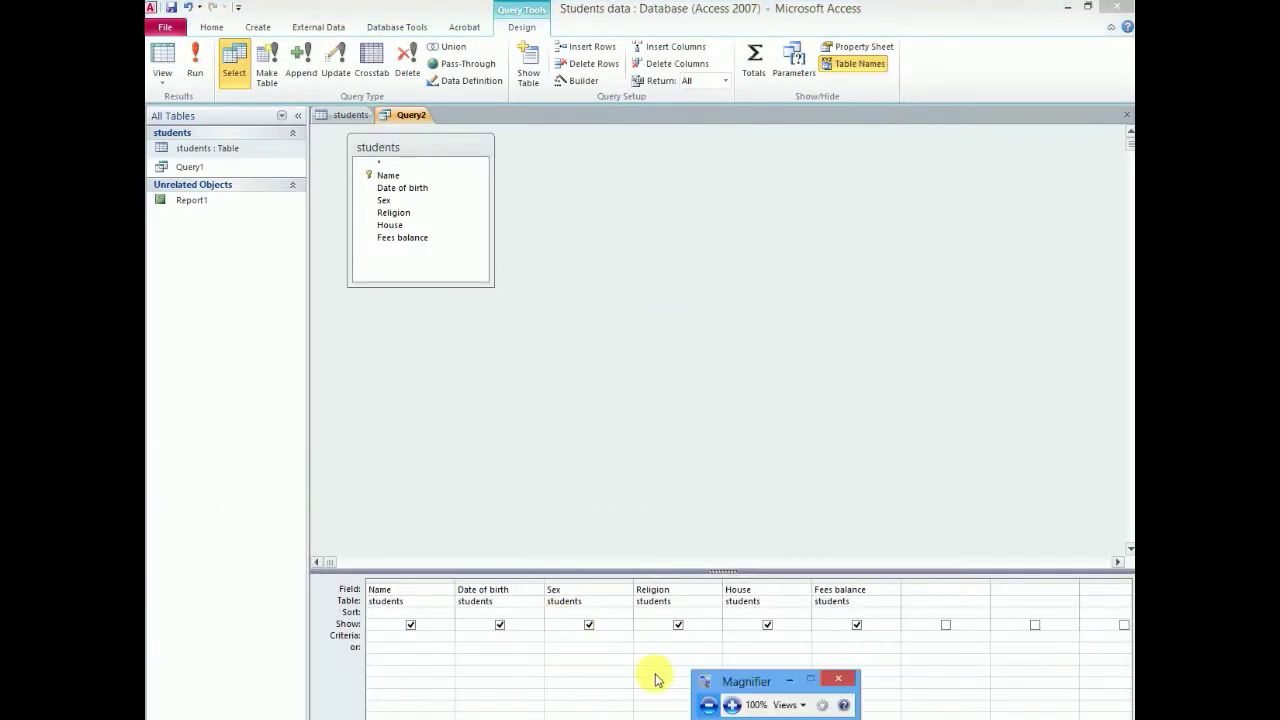
pyautogui.click(732, 708)
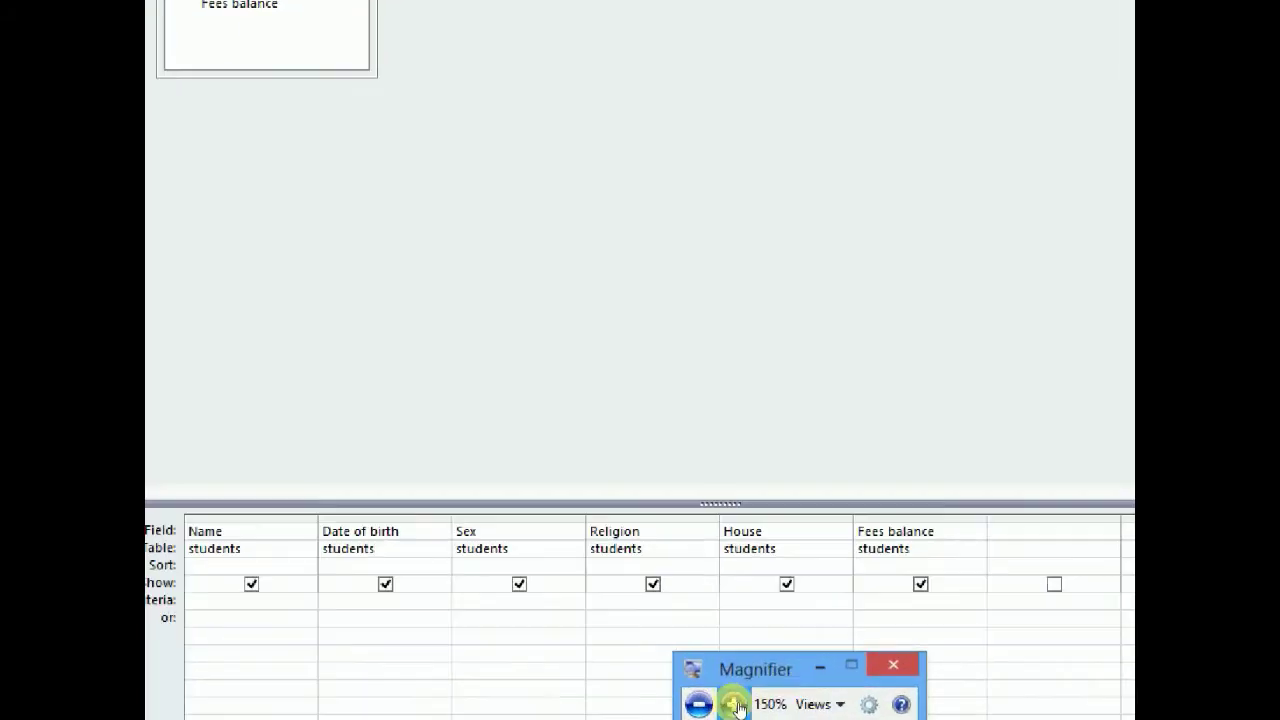
pyautogui.click(818, 668)
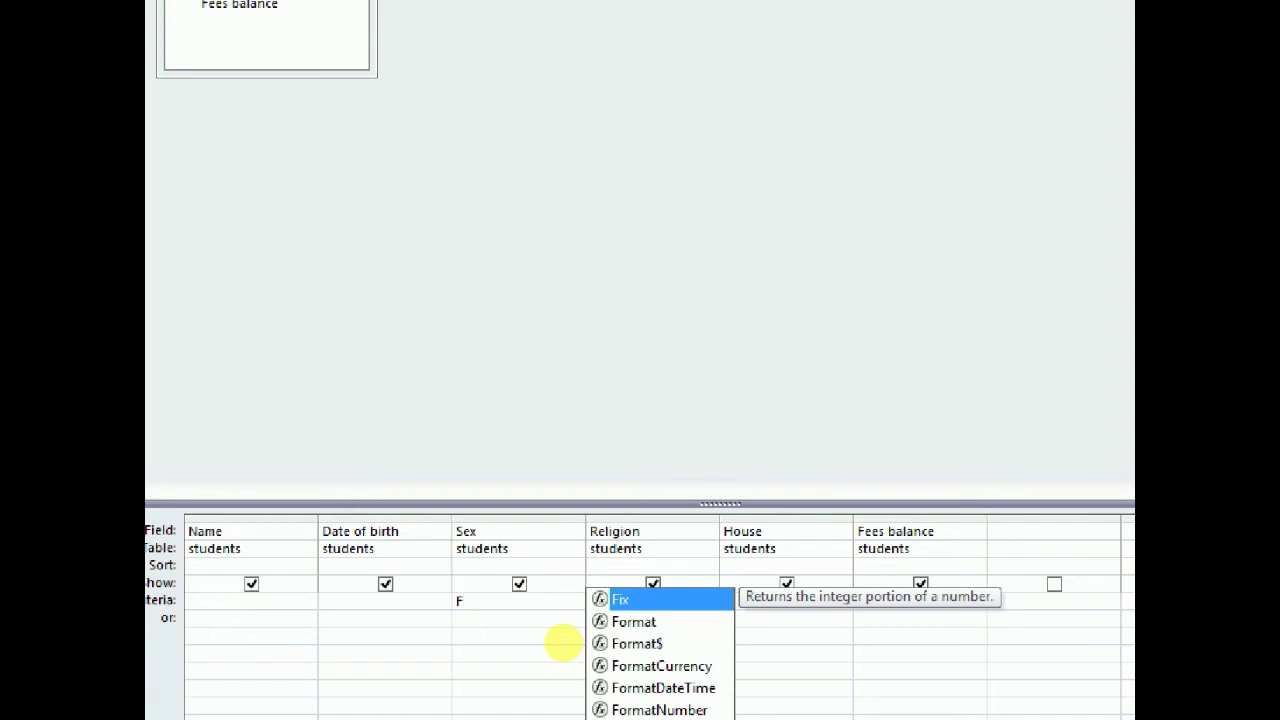
pyautogui.click(537, 434)
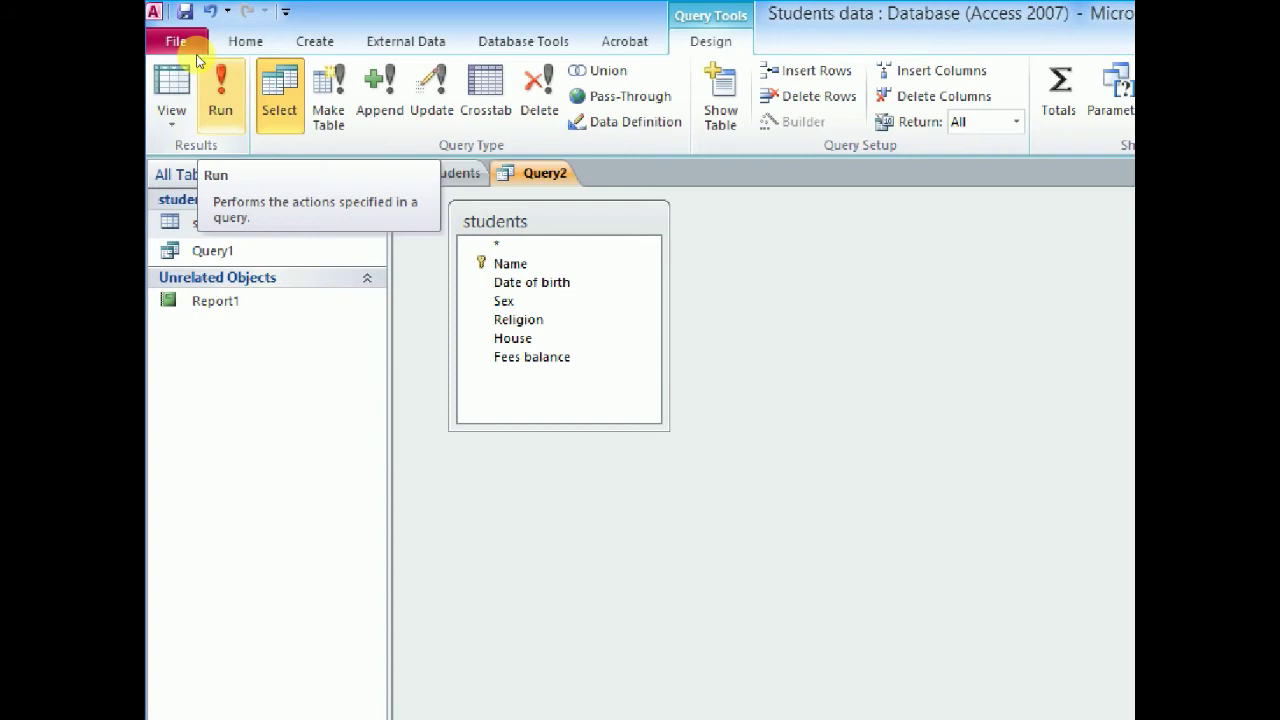
pyautogui.click(220, 95)
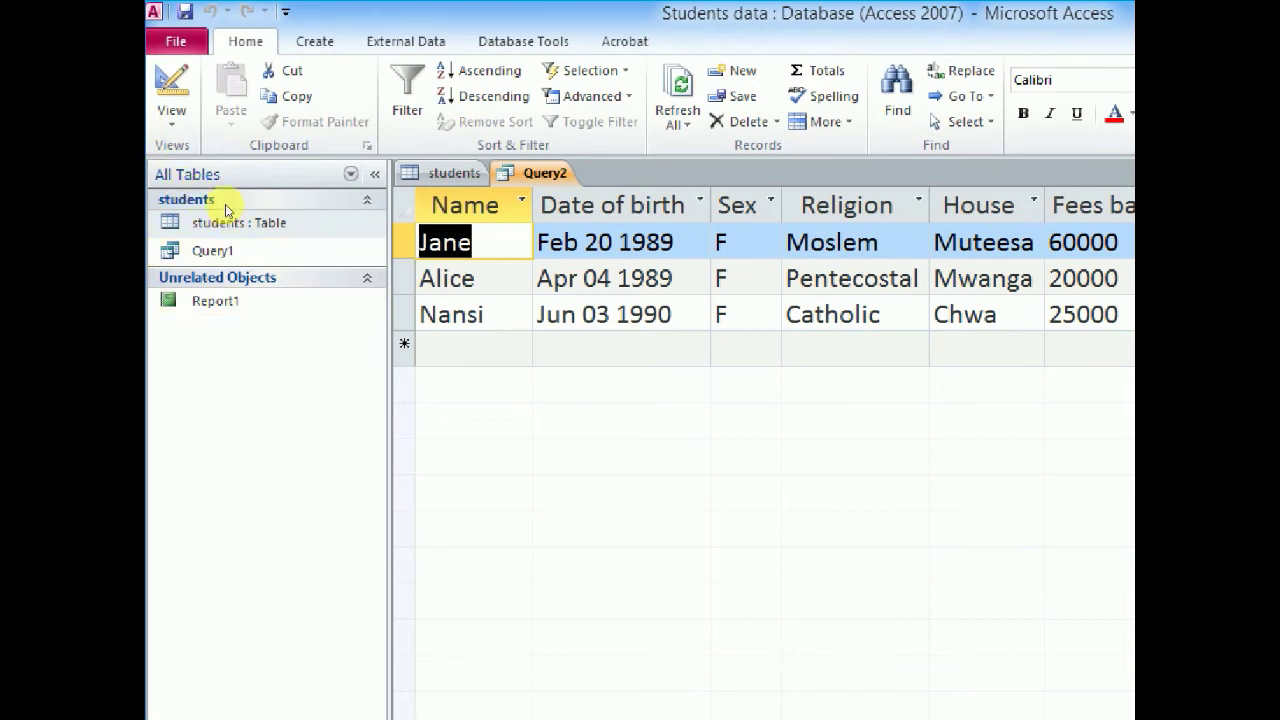
# Save the query under the name GND.
pyautogui.click(173, 10)
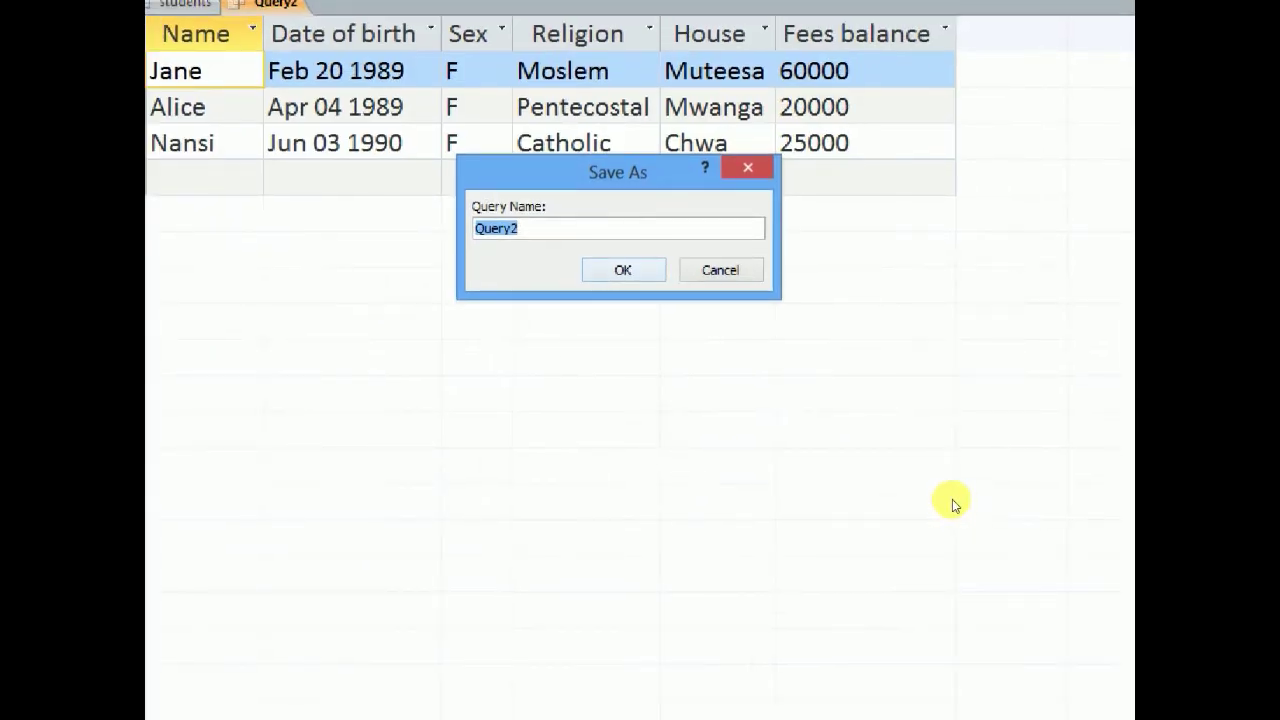
pyautogui.write('G')
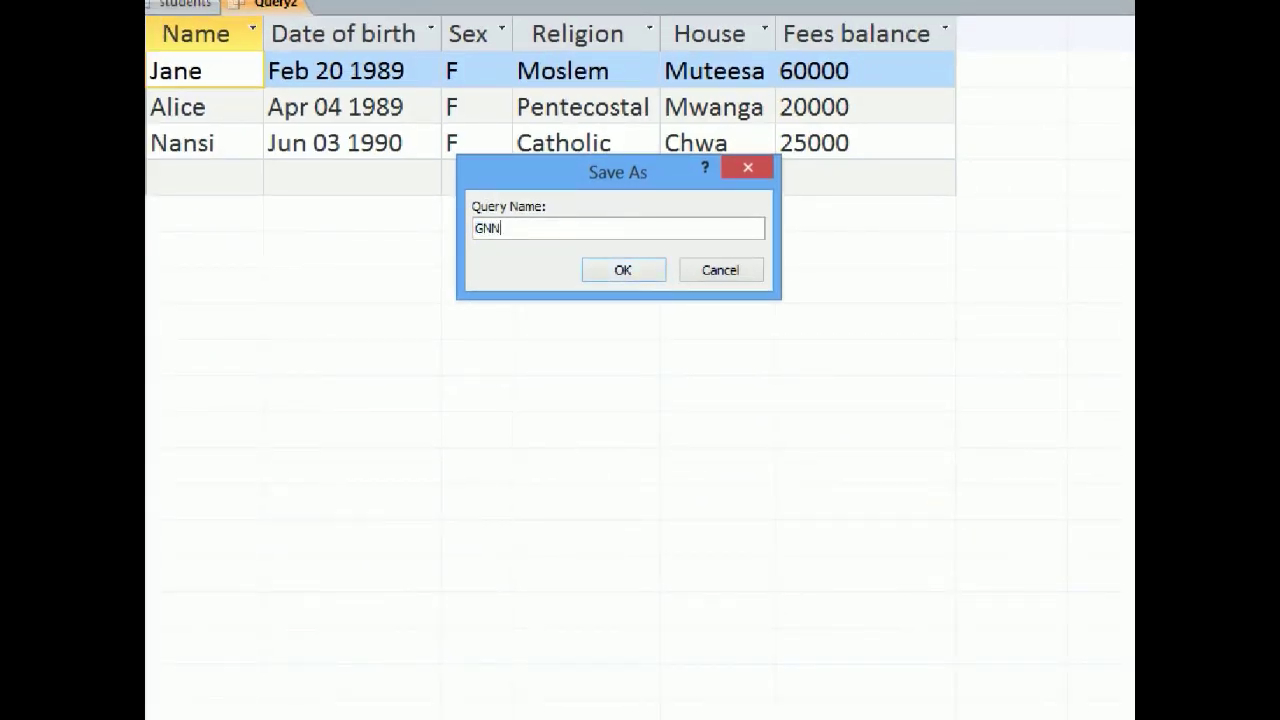
pyautogui.write('ND')
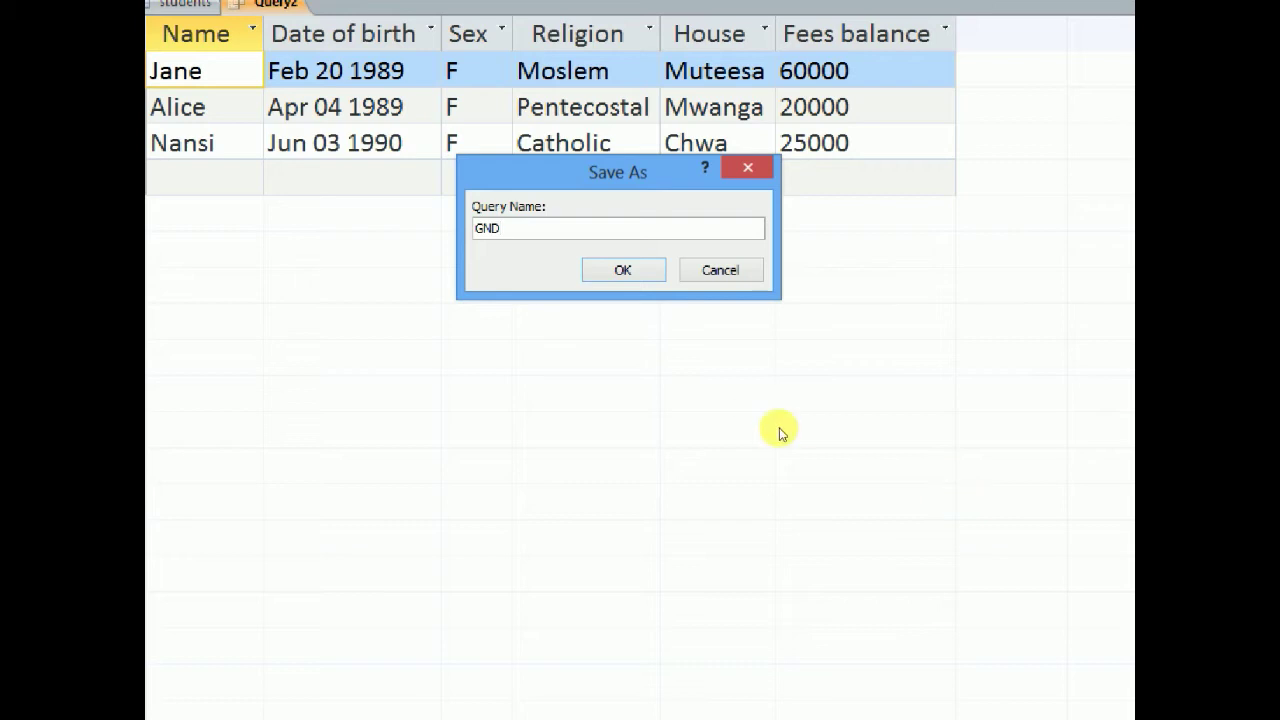
pyautogui.click(655, 279)
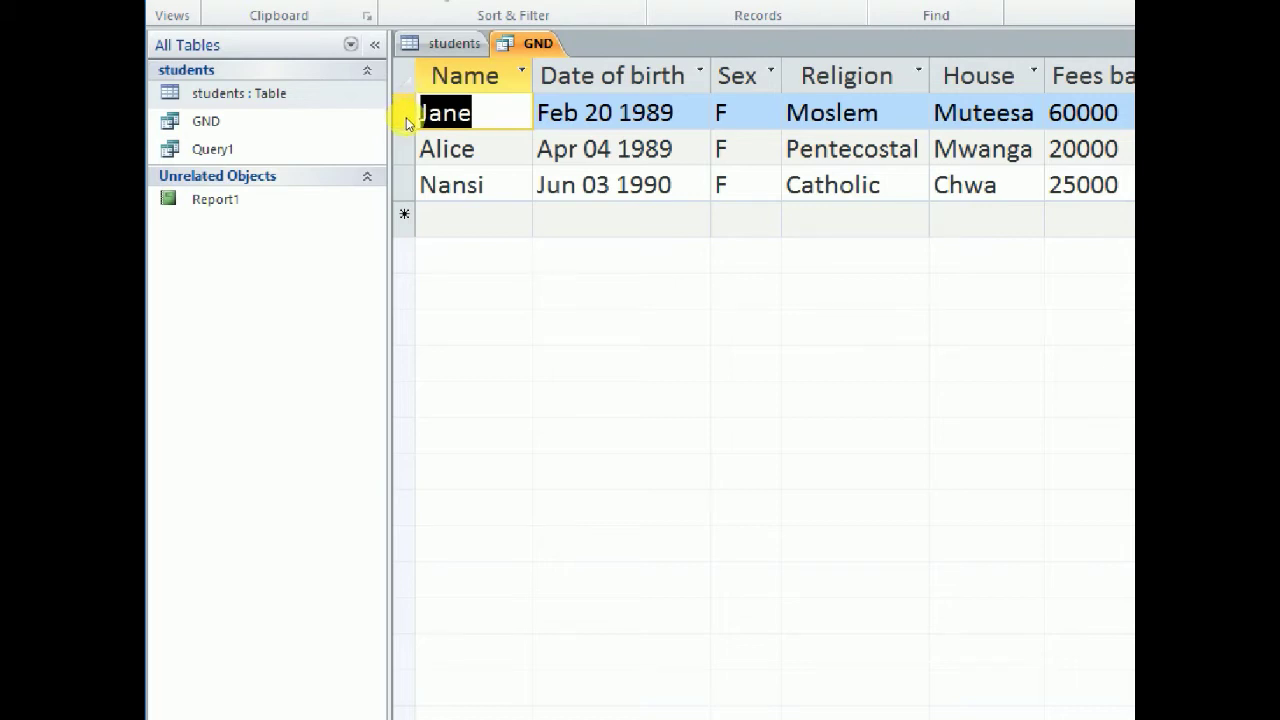
# Compare the students table with the GND query results, checking the Sex value of each returned record.
pyautogui.click(446, 43)
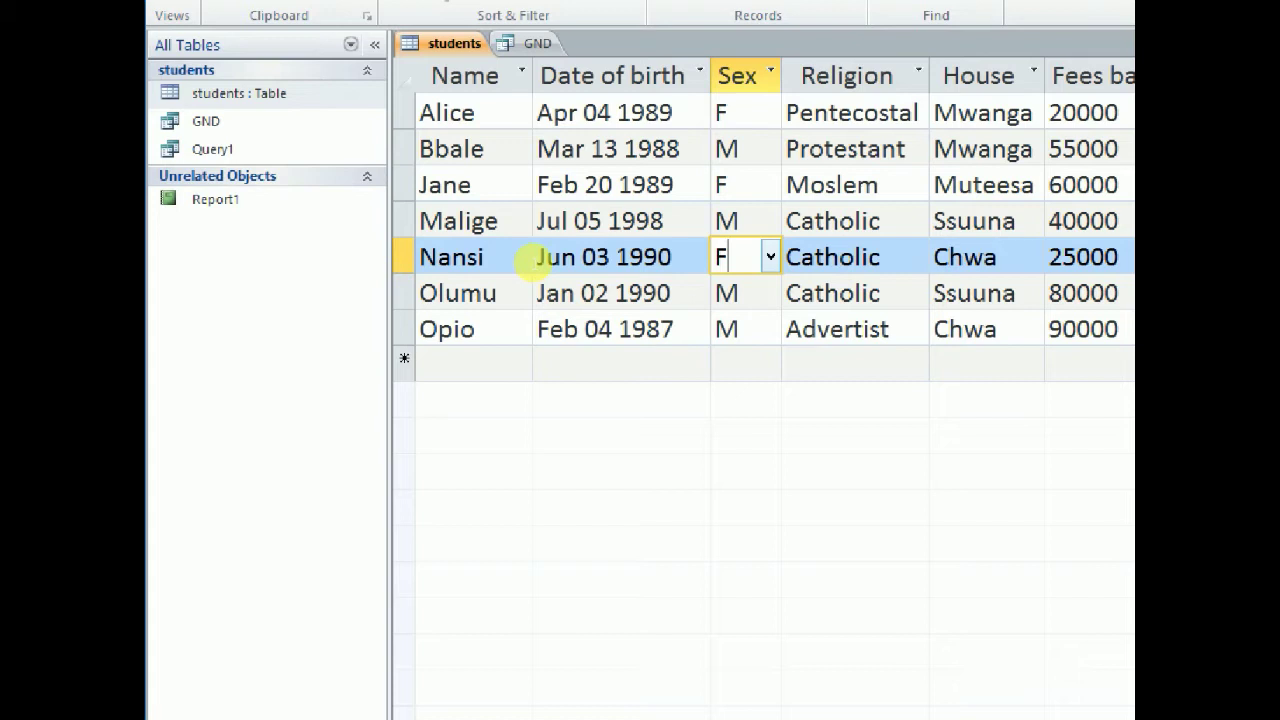
pyautogui.click(538, 43)
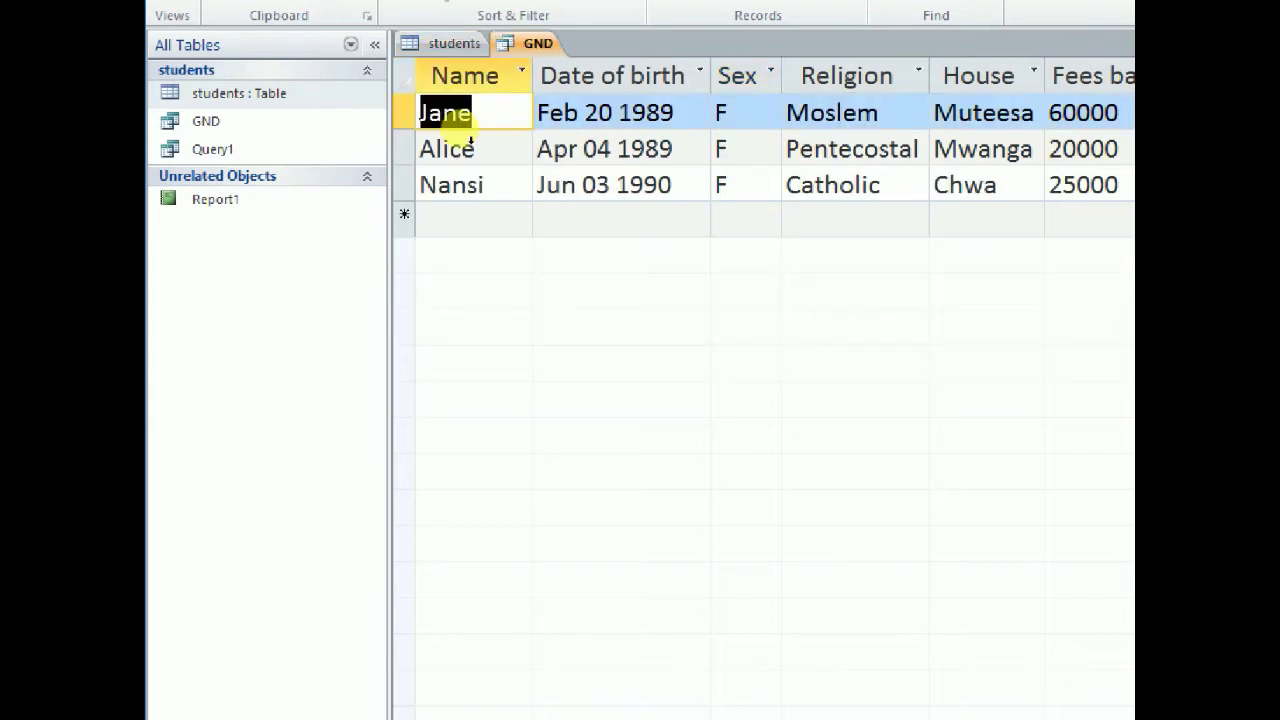
pyautogui.click(742, 113)
pyautogui.click(742, 149)
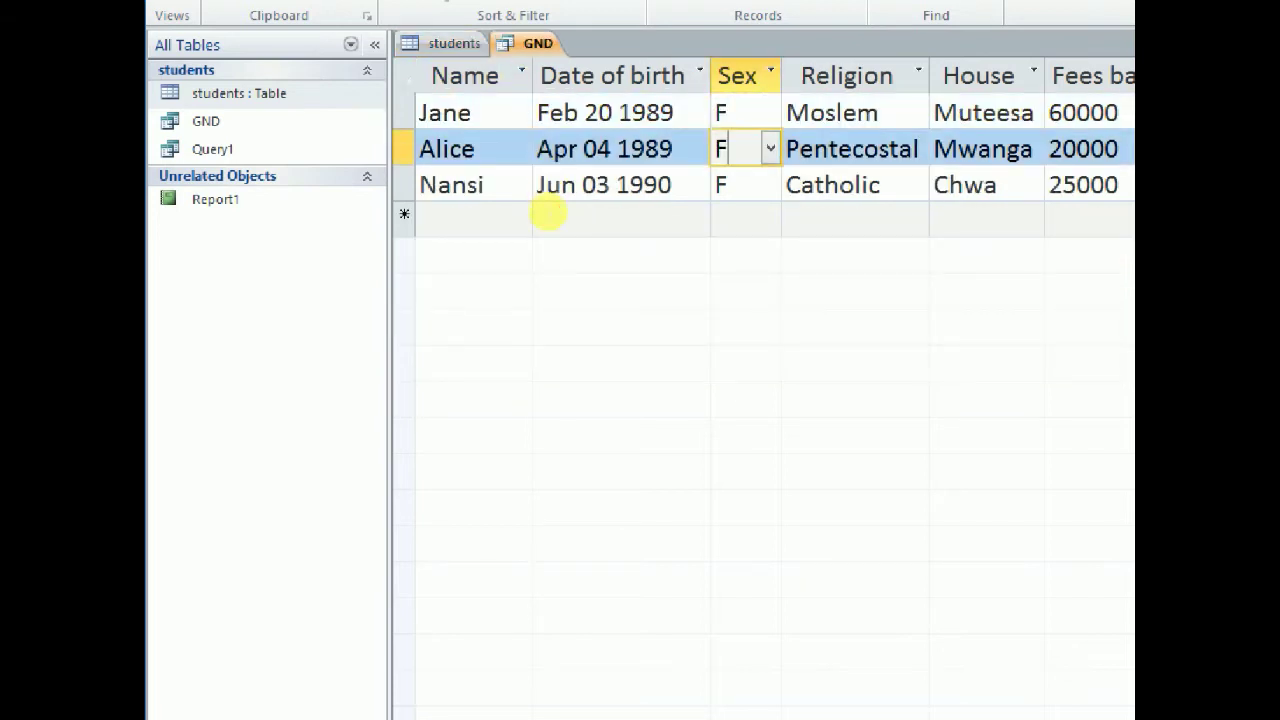
pyautogui.click(742, 185)
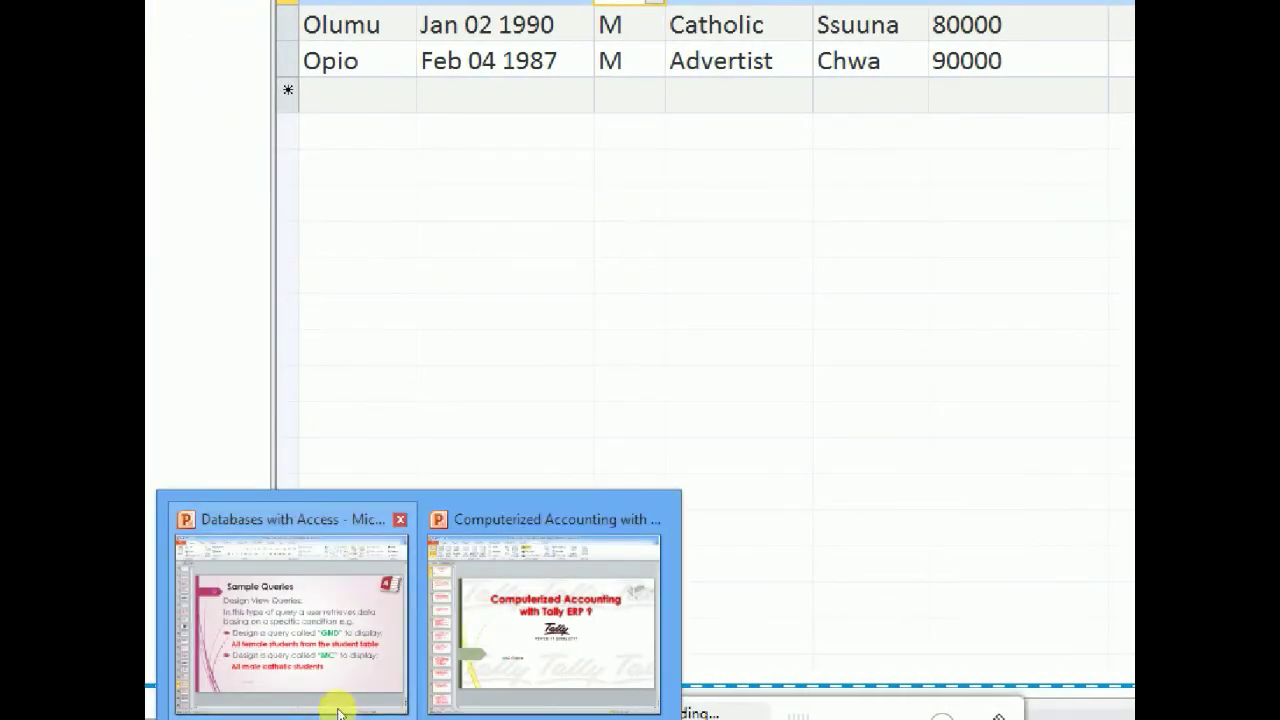
# Review the requirement for the MC query on the PowerPoint slide and return to the students table in Access.
pyautogui.click(334, 698)
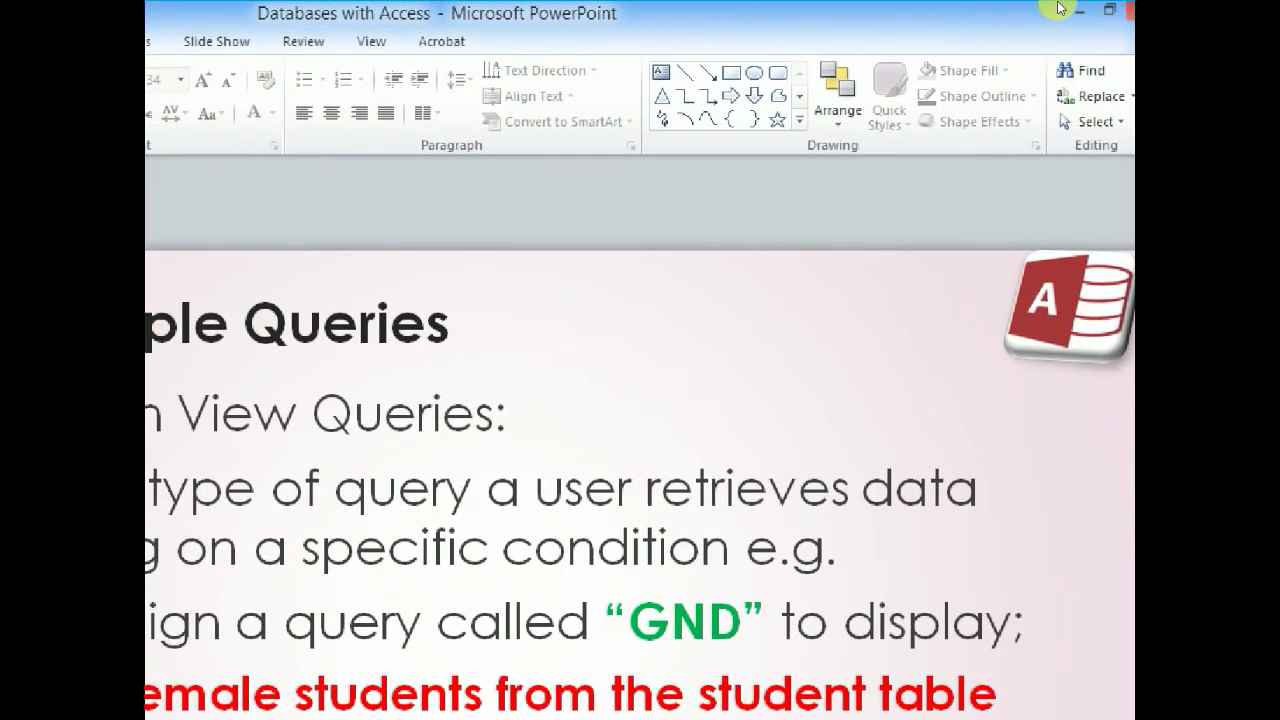
pyautogui.click(1079, 11)
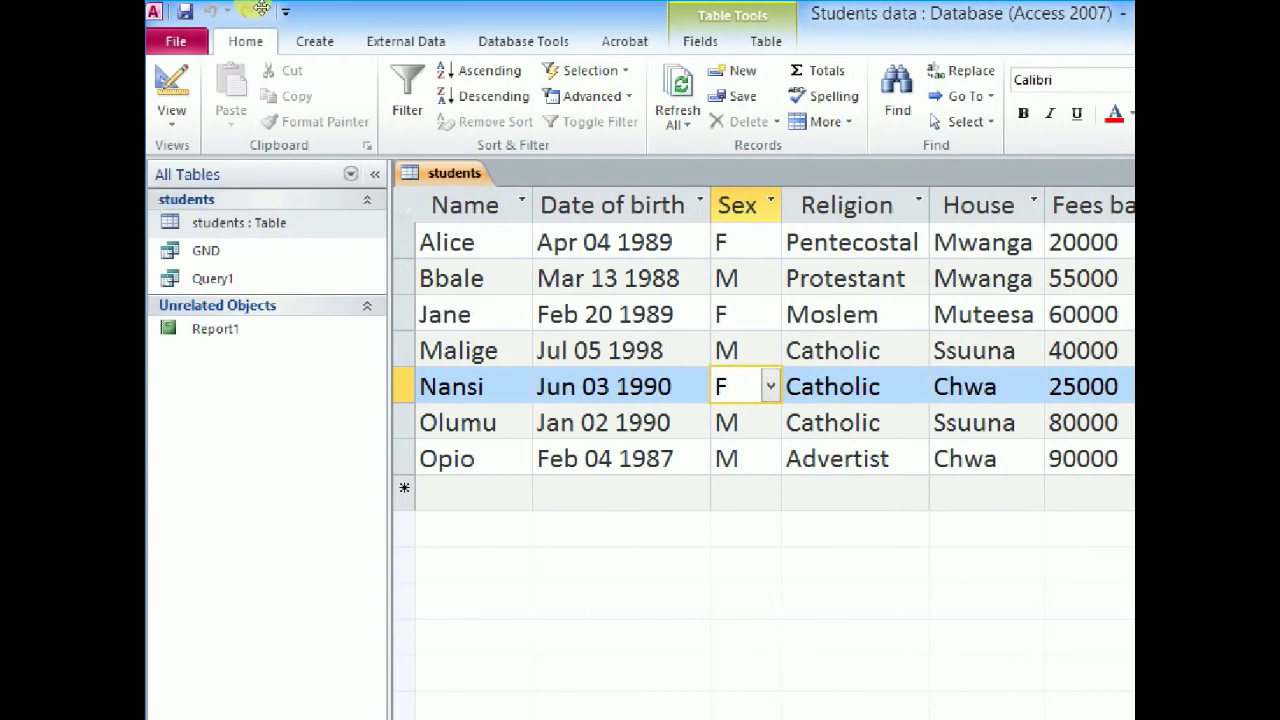
# Create another query in Design view based on the students table and enlarge its field list to show every field.
pyautogui.click(312, 41)
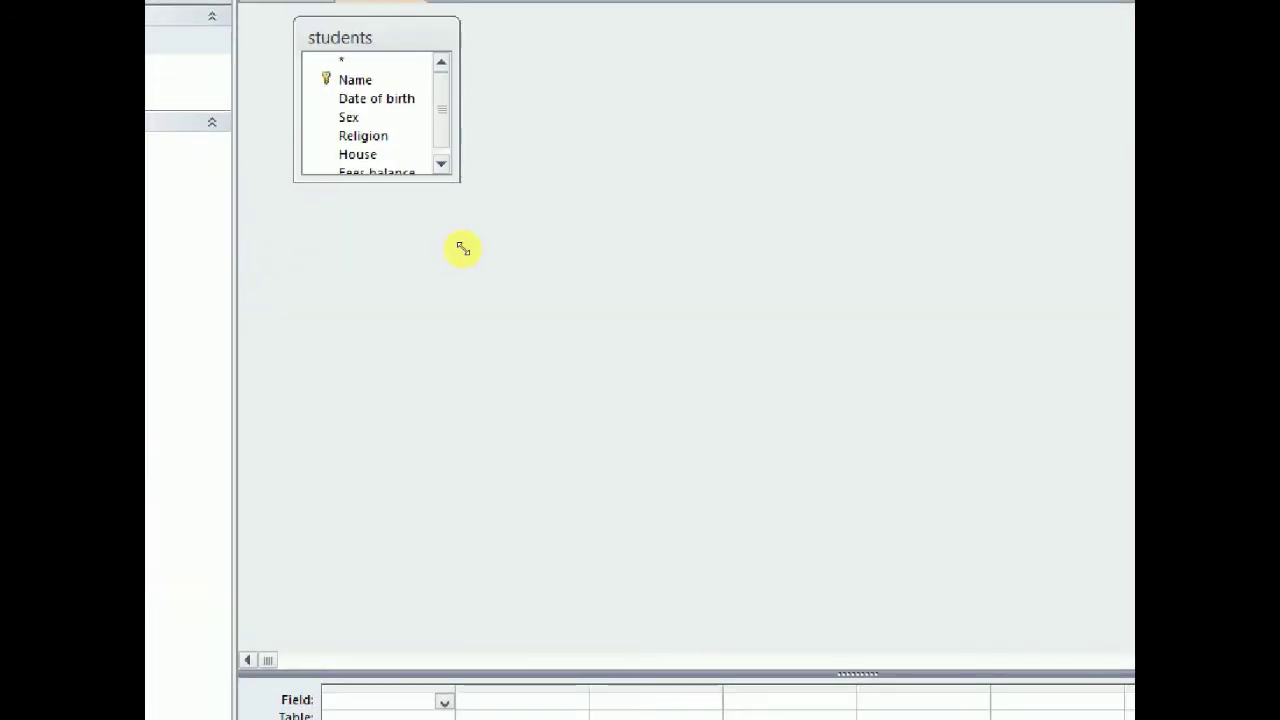
pyautogui.moveTo(462, 249); pyautogui.dragTo(489, 270)
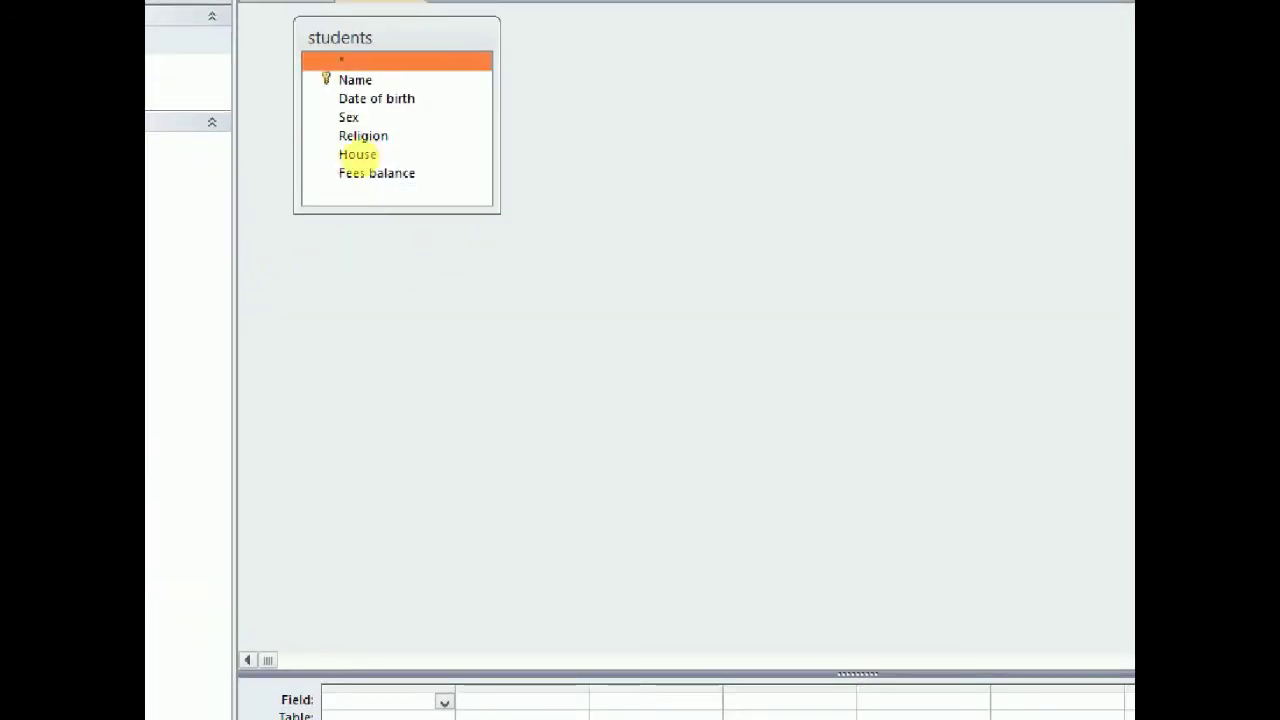
# Add all six students fields, from Name to Fees balance, to the query design grid.
pyautogui.click(372, 177)
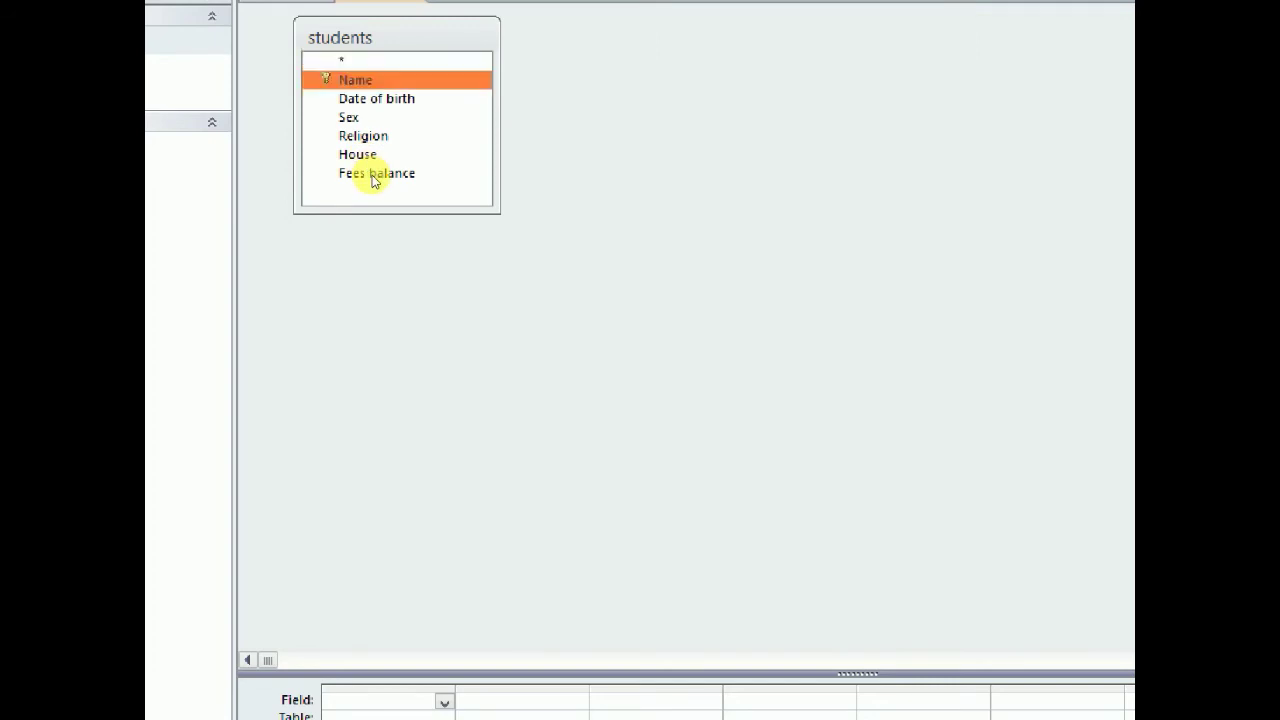
pyautogui.keyDown('shift'); pyautogui.click(390, 241); pyautogui.keyUp('shift')
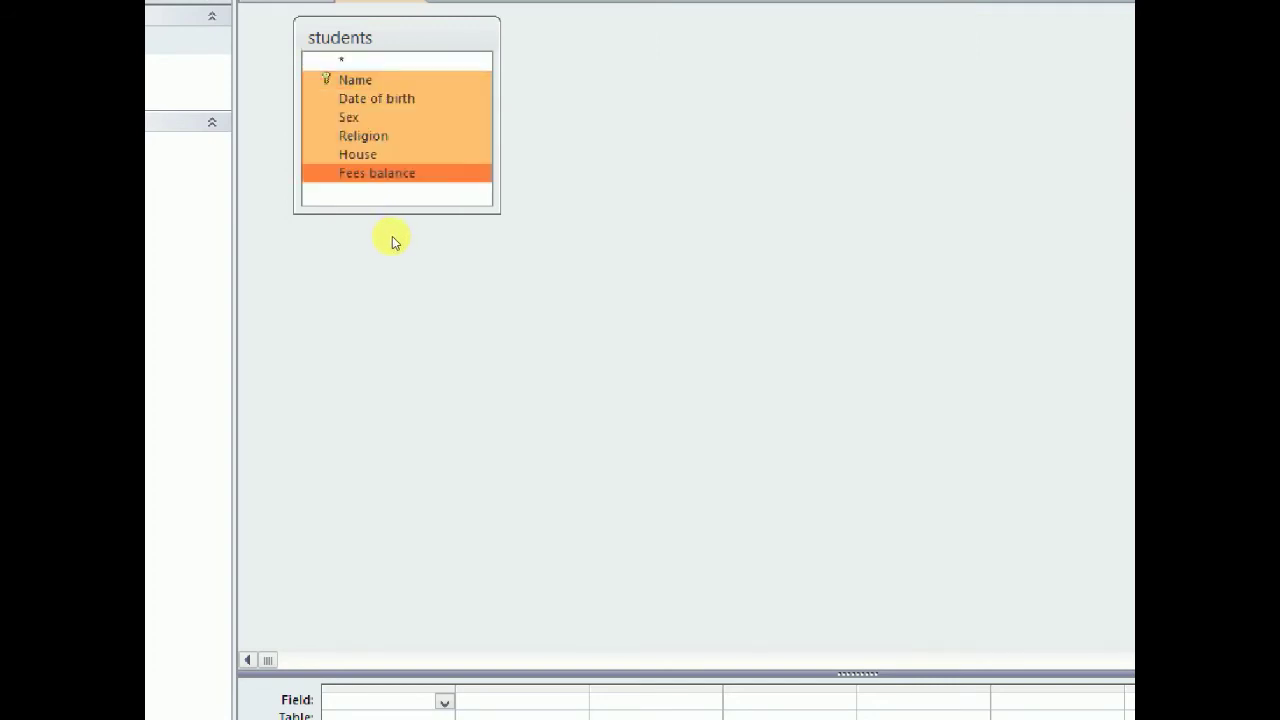
pyautogui.moveTo(391, 175); pyautogui.dragTo(403, 598)
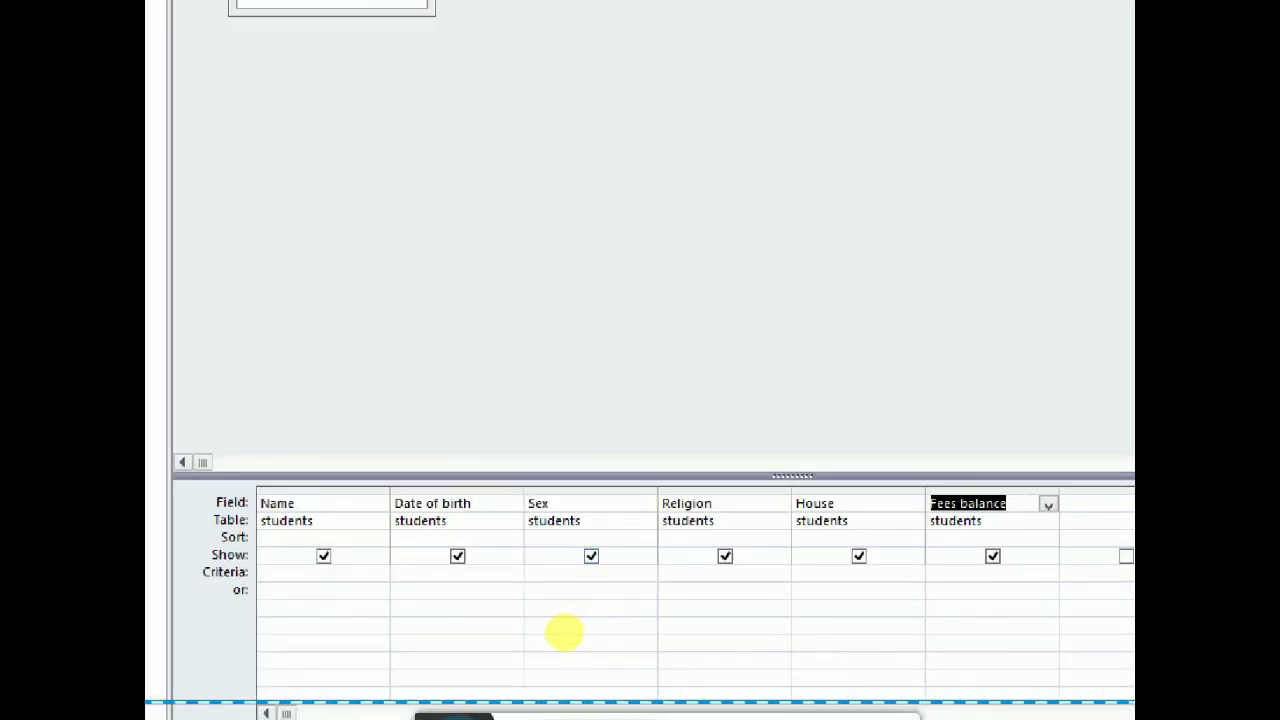
# Set the Sex criteria to M and the Religion criteria to catholic, and run the query.
pyautogui.click(568, 573)
pyautogui.write('M')
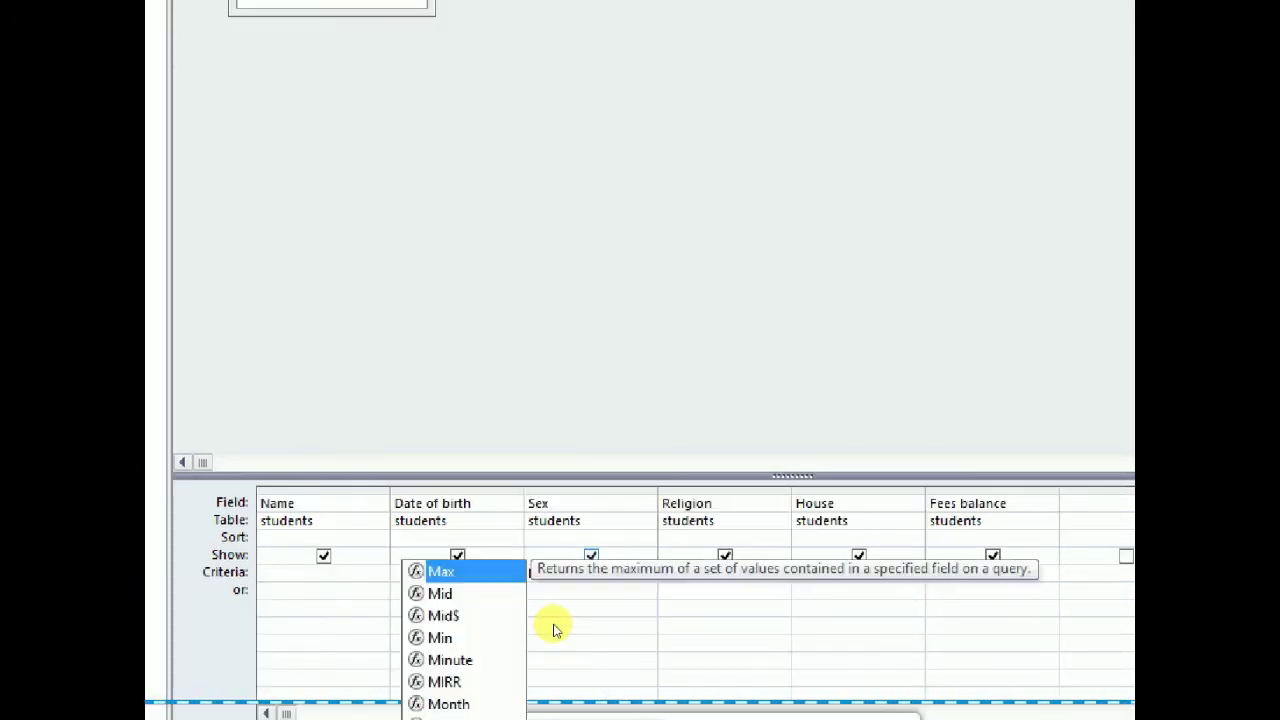
pyautogui.press('Escape')
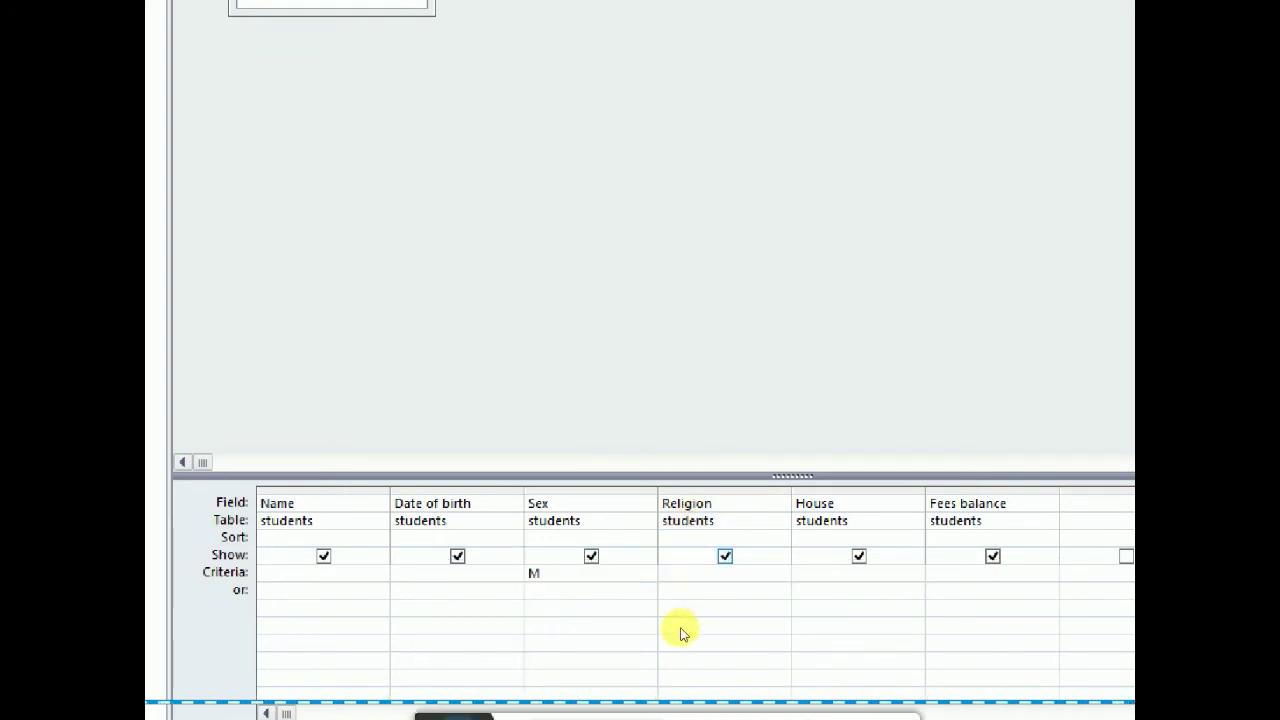
pyautogui.press('Tab')
pyautogui.write('catholic')
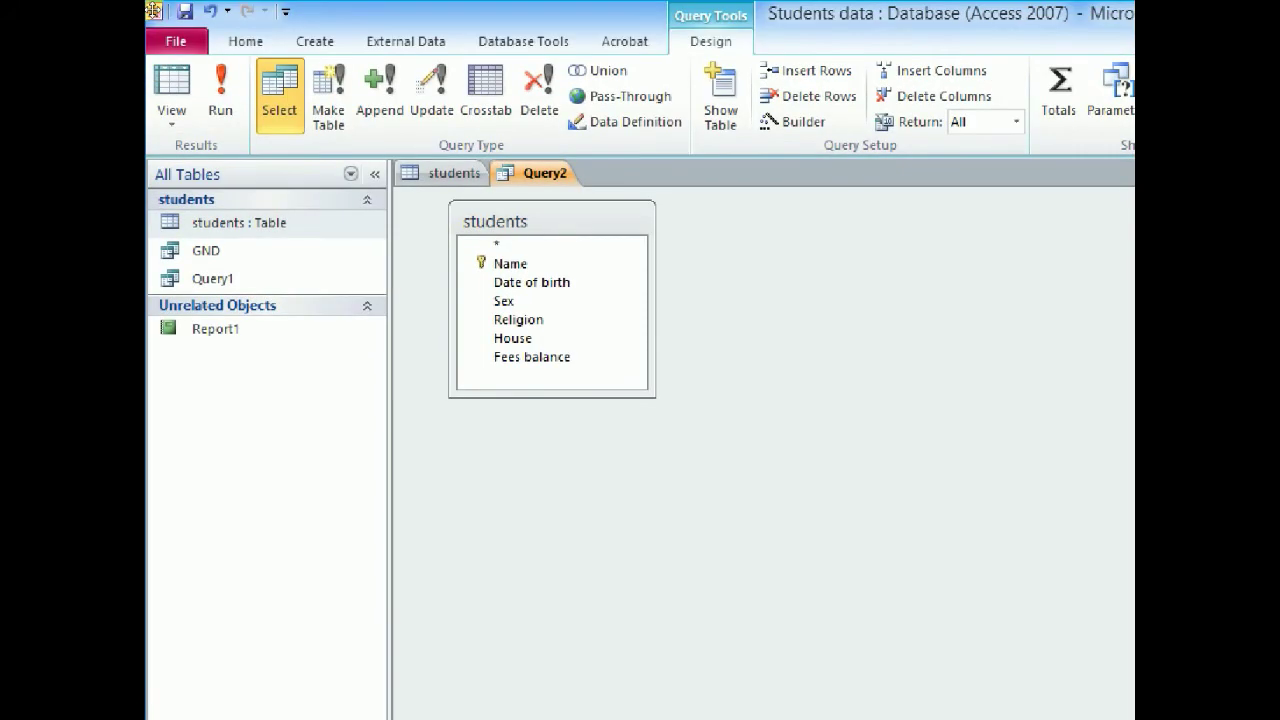
pyautogui.click(220, 100)
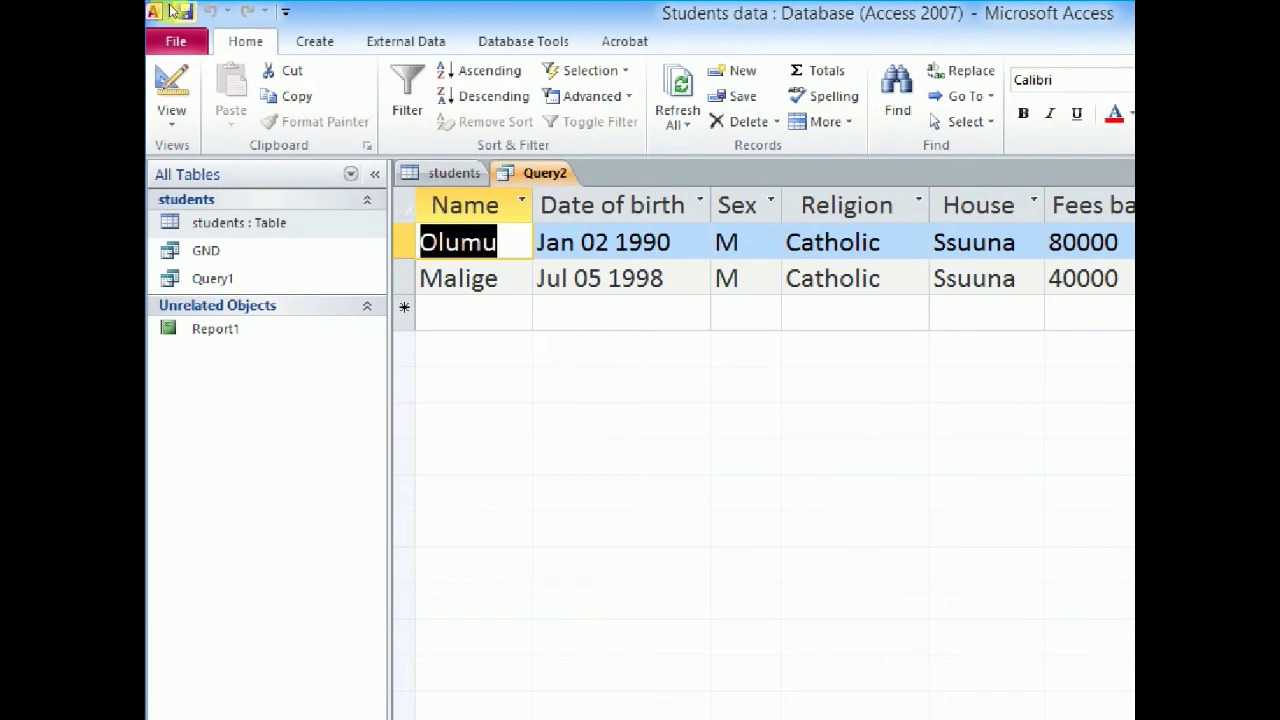
# Save the query under the name MC and close it.
pyautogui.click(172, 11)
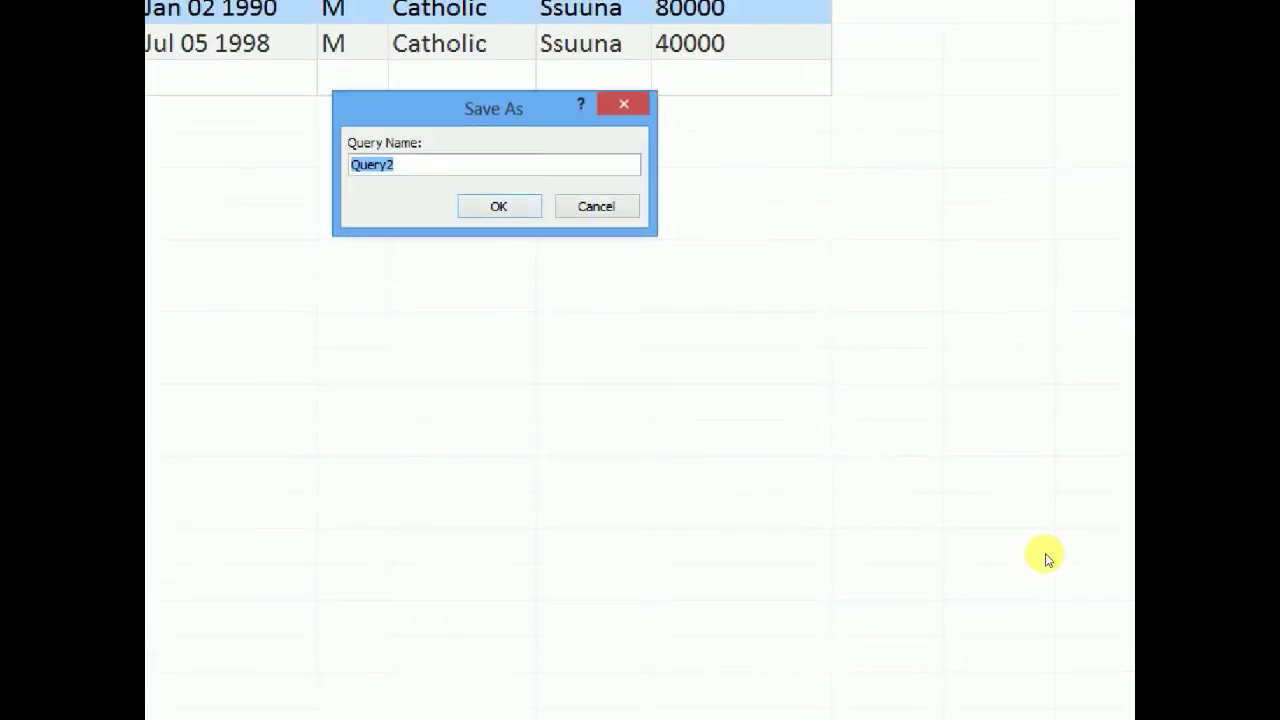
pyautogui.write('MC')
pyautogui.press('Return')
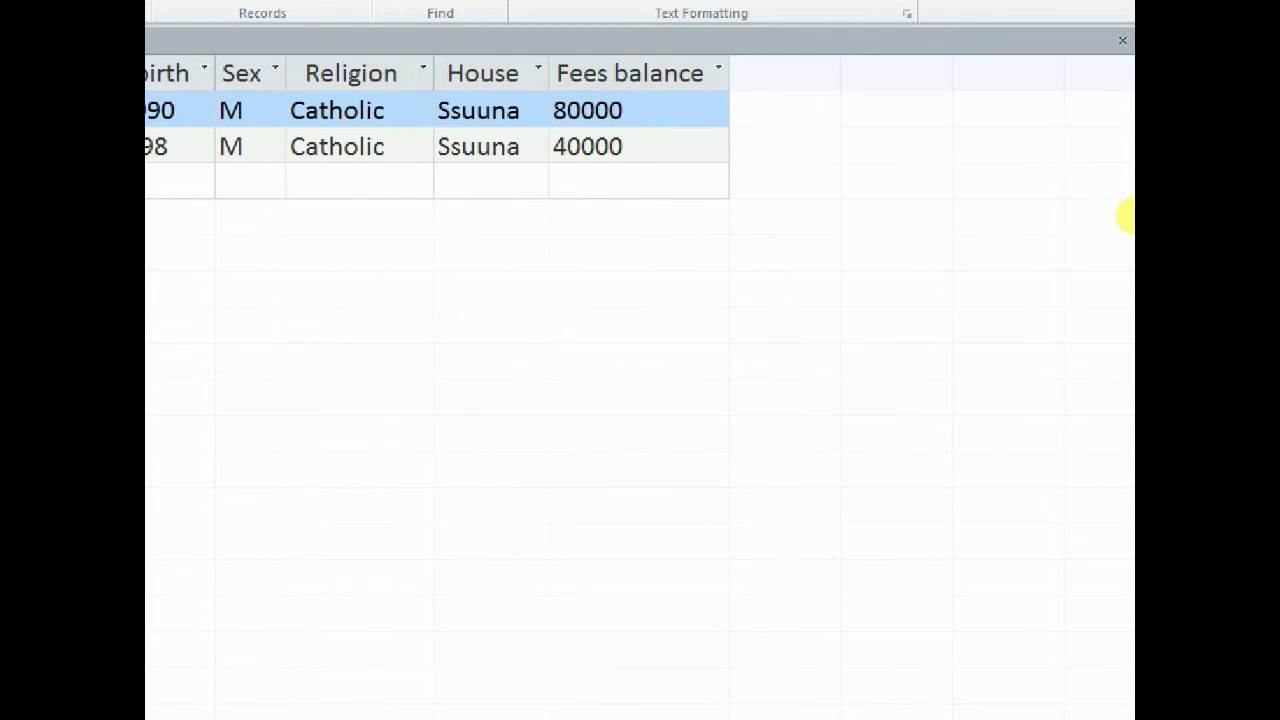
pyautogui.click(1123, 41)
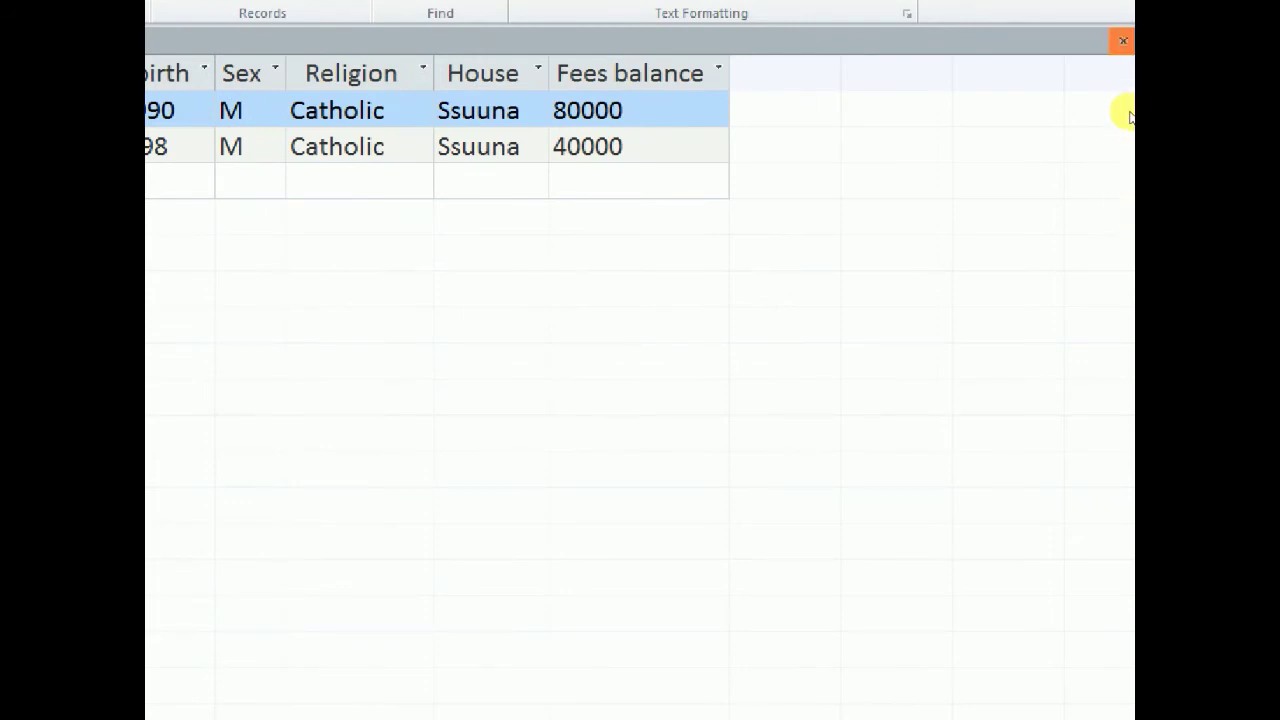
# Check the PowerPoint slide for the next query, and create a Design view query in Access on the students table with an enlarged field list.
pyautogui.moveTo(363, 714)
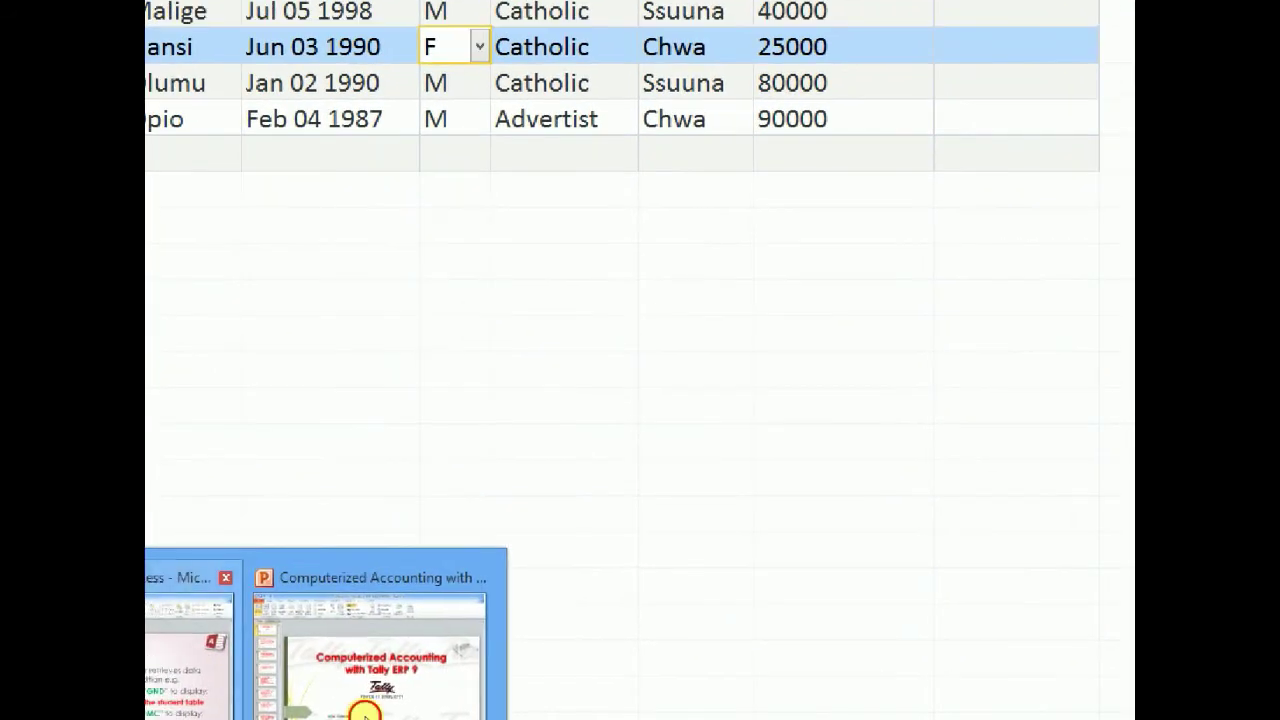
pyautogui.click(195, 648)
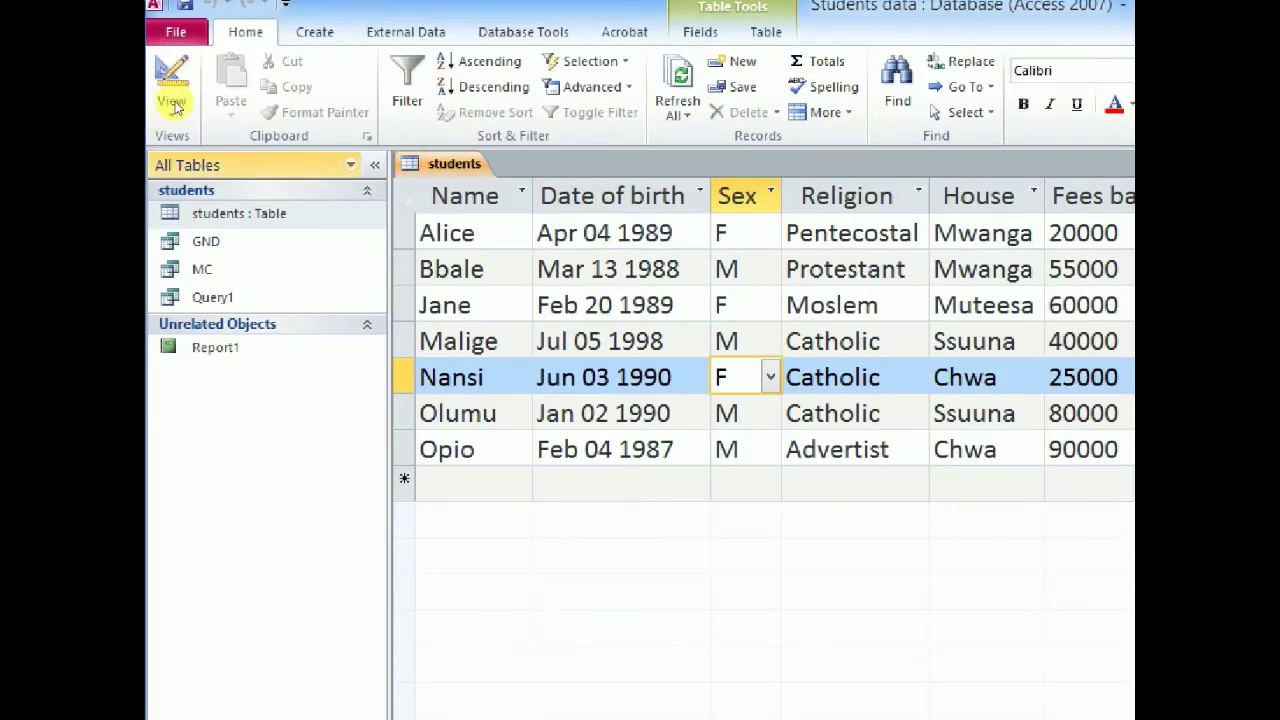
pyautogui.click(314, 32)
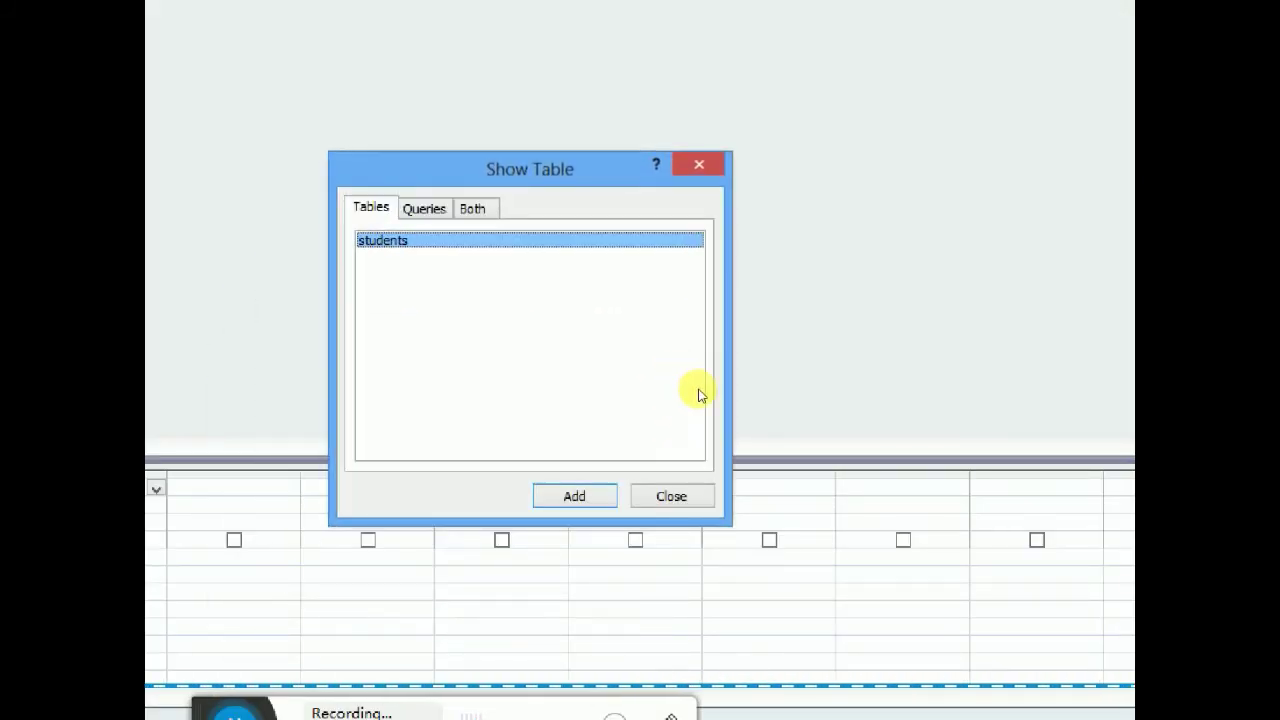
pyautogui.click(575, 496)
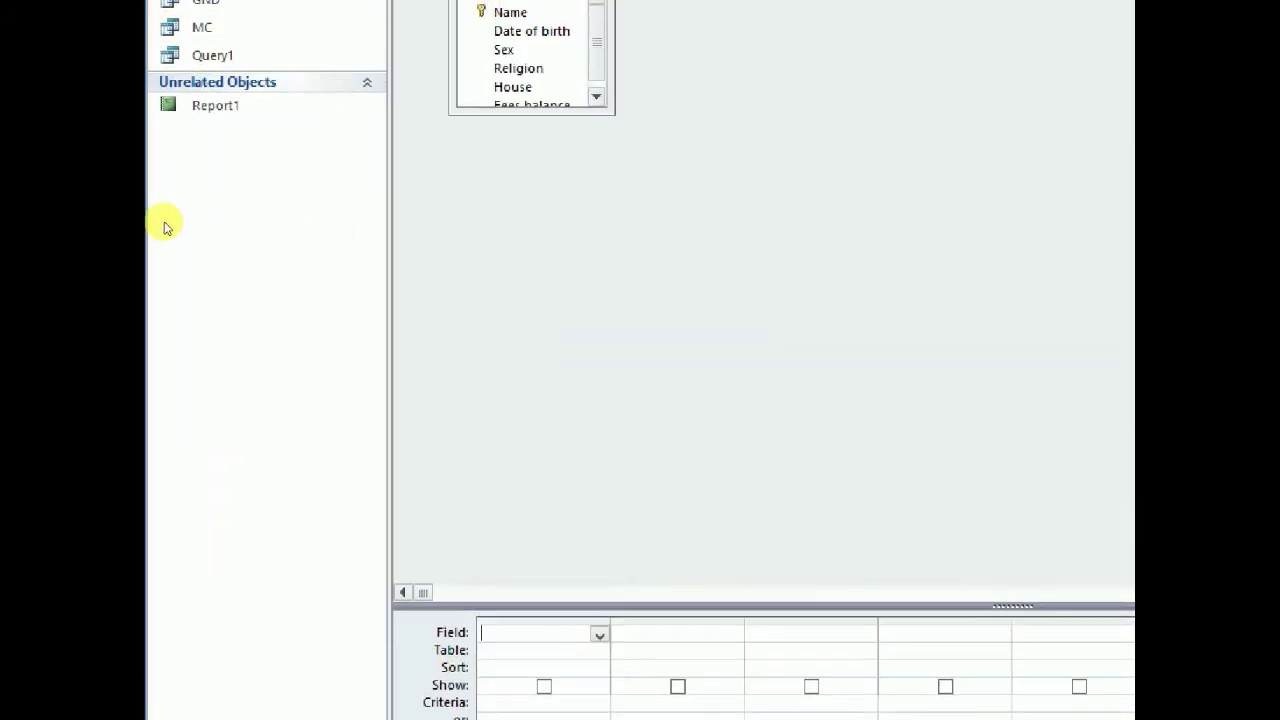
pyautogui.moveTo(614, 114); pyautogui.dragTo(654, 176)
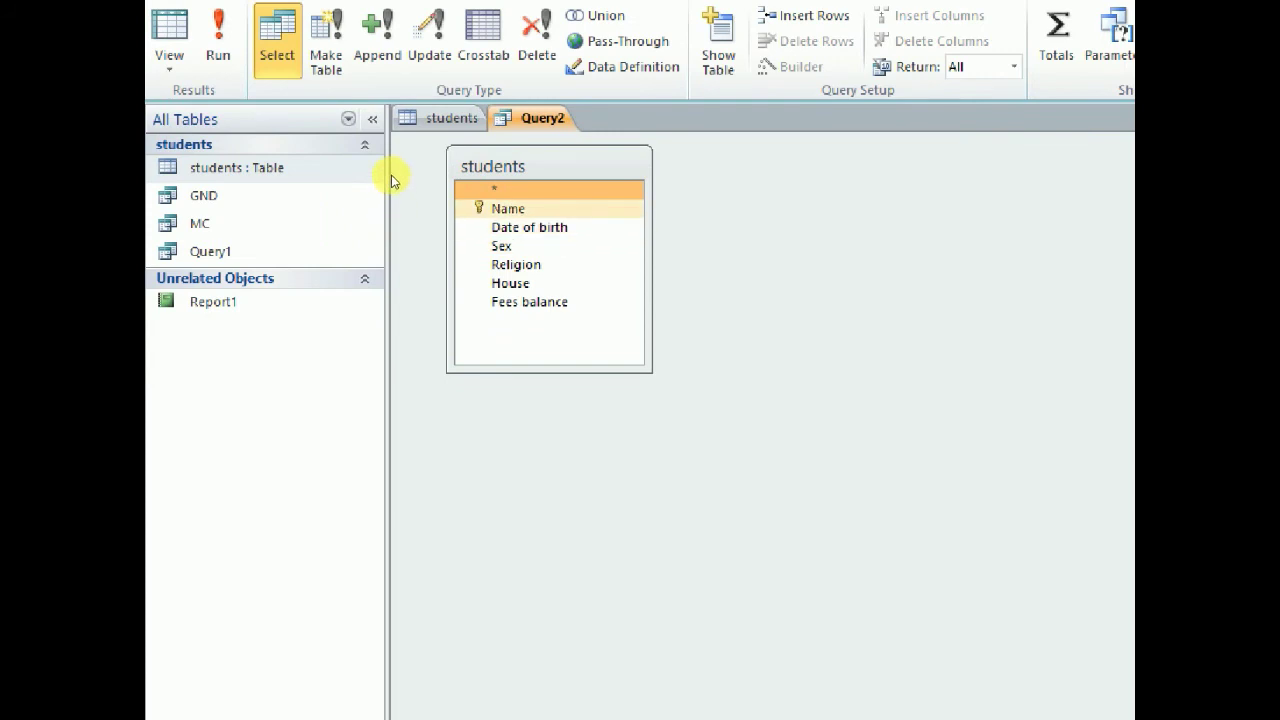
# Add every field of the students table, Name through Fees balance, to the new query's design grid.
pyautogui.click(508, 209)
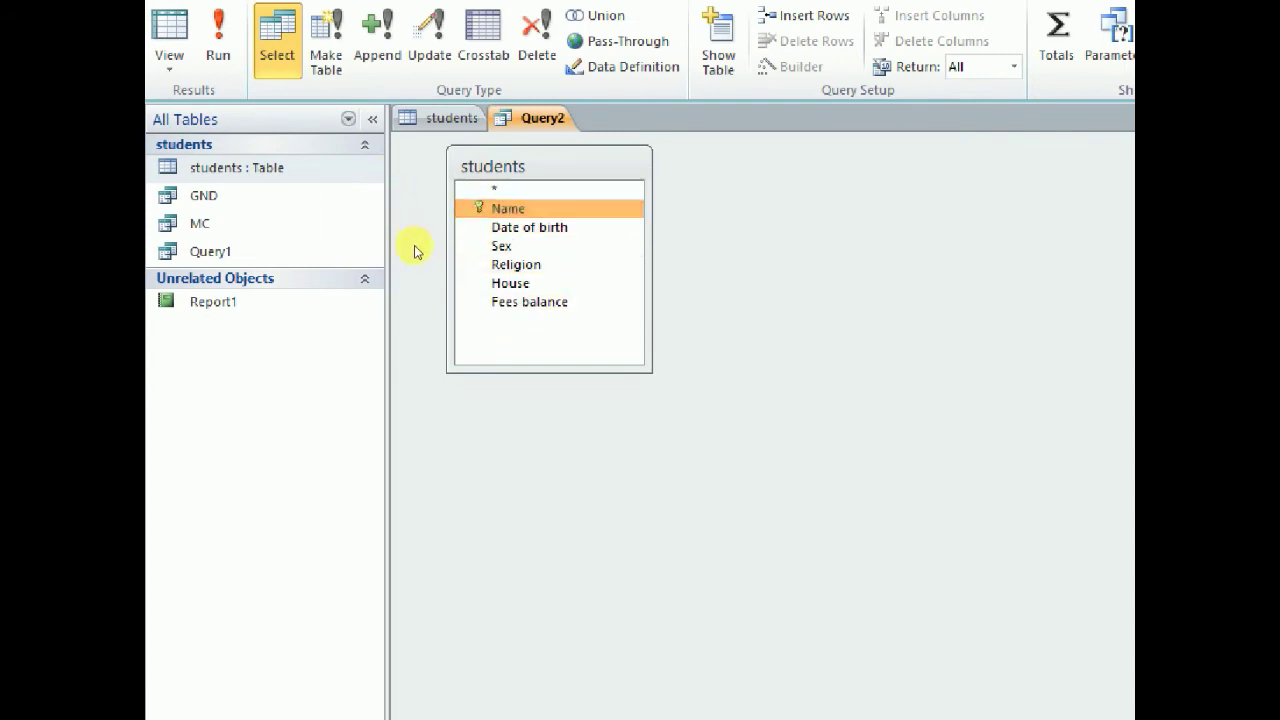
pyautogui.keyDown('shift'); pyautogui.click(530, 302); pyautogui.keyUp('shift')
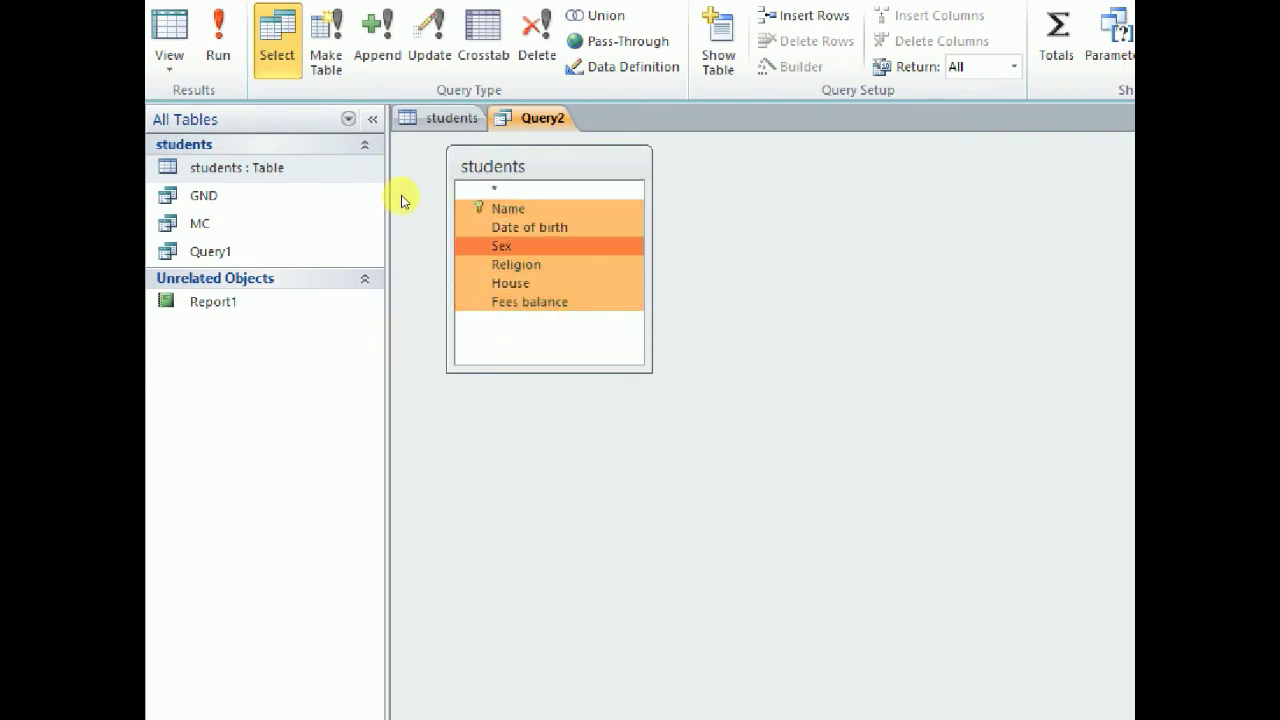
pyautogui.moveTo(508, 209); pyautogui.dragTo(400, 600)
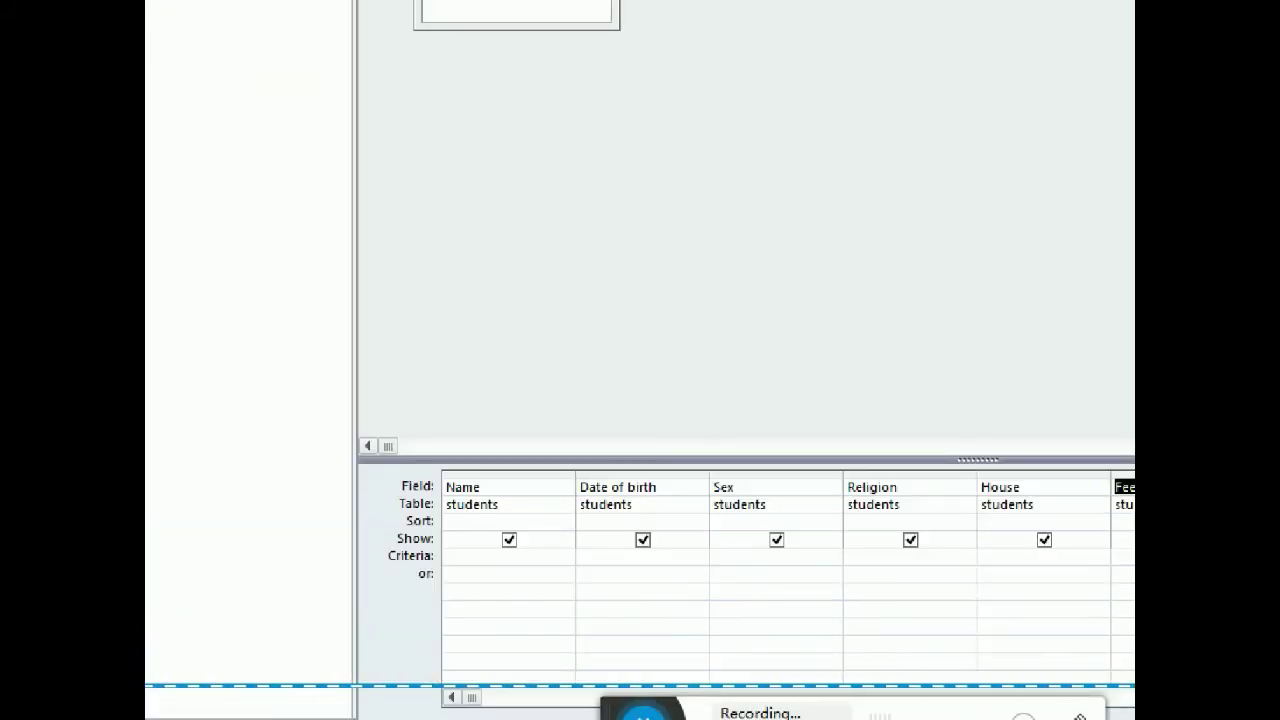
# Recheck the requirement on the PowerPoint slide and set the query's criteria in Access to M for Sex and catholic for Religion.
pyautogui.click(501, 719)
pyautogui.click(303, 695)
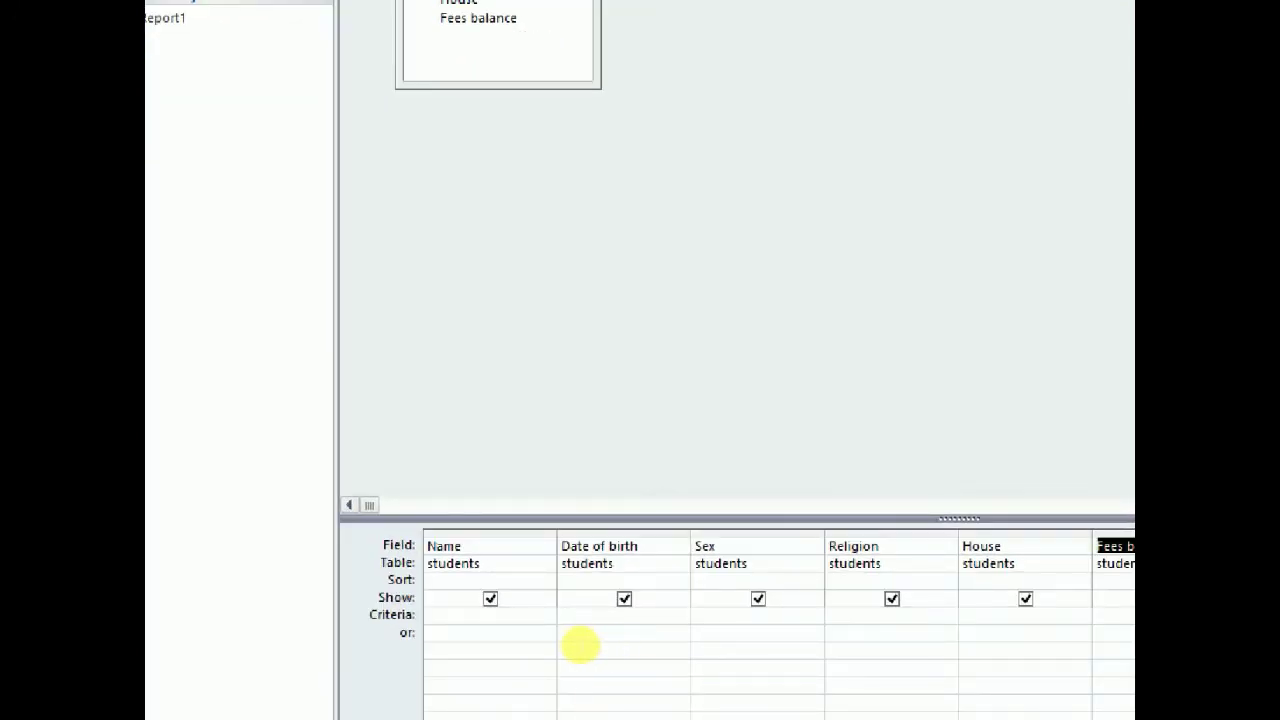
pyautogui.click(728, 615)
pyautogui.write('M')
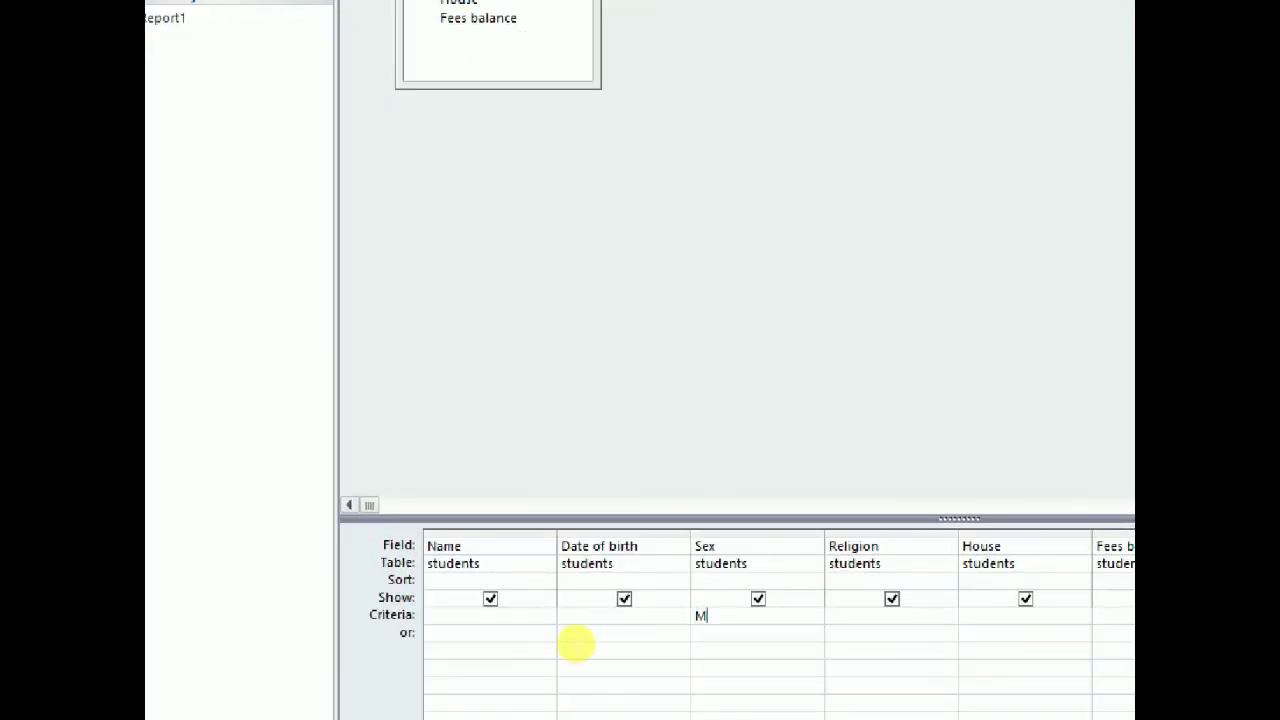
pyautogui.press('Tab')
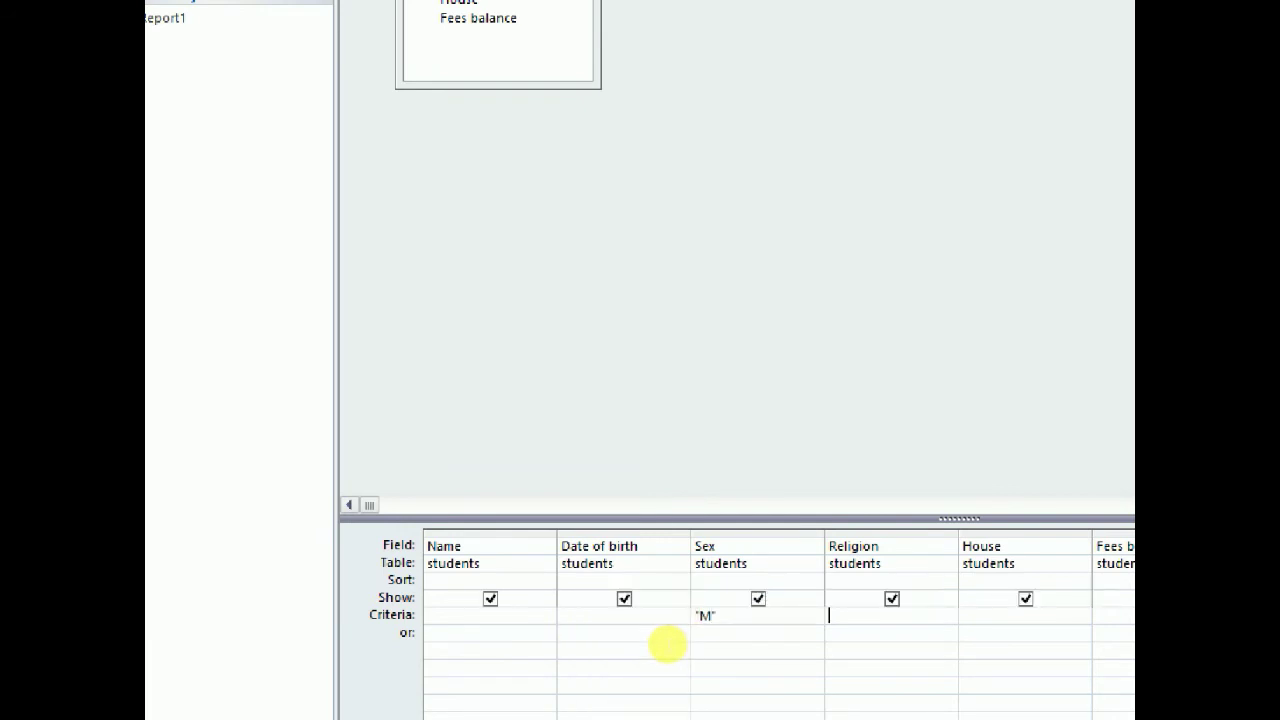
pyautogui.write('catholic')
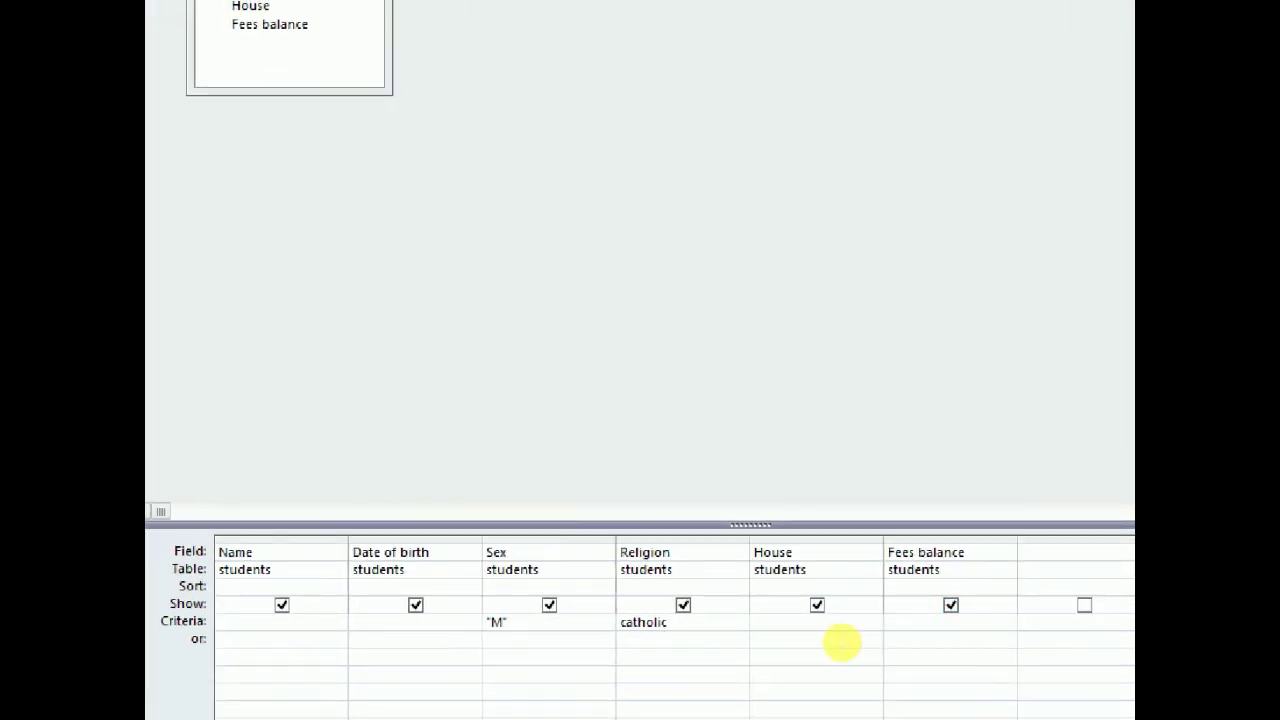
# Set the Fees balance criteria to <50000 and run the query.
pyautogui.click(890, 623)
pyautogui.write('>')
pyautogui.press('BackSpace')
pyautogui.write('<50000')
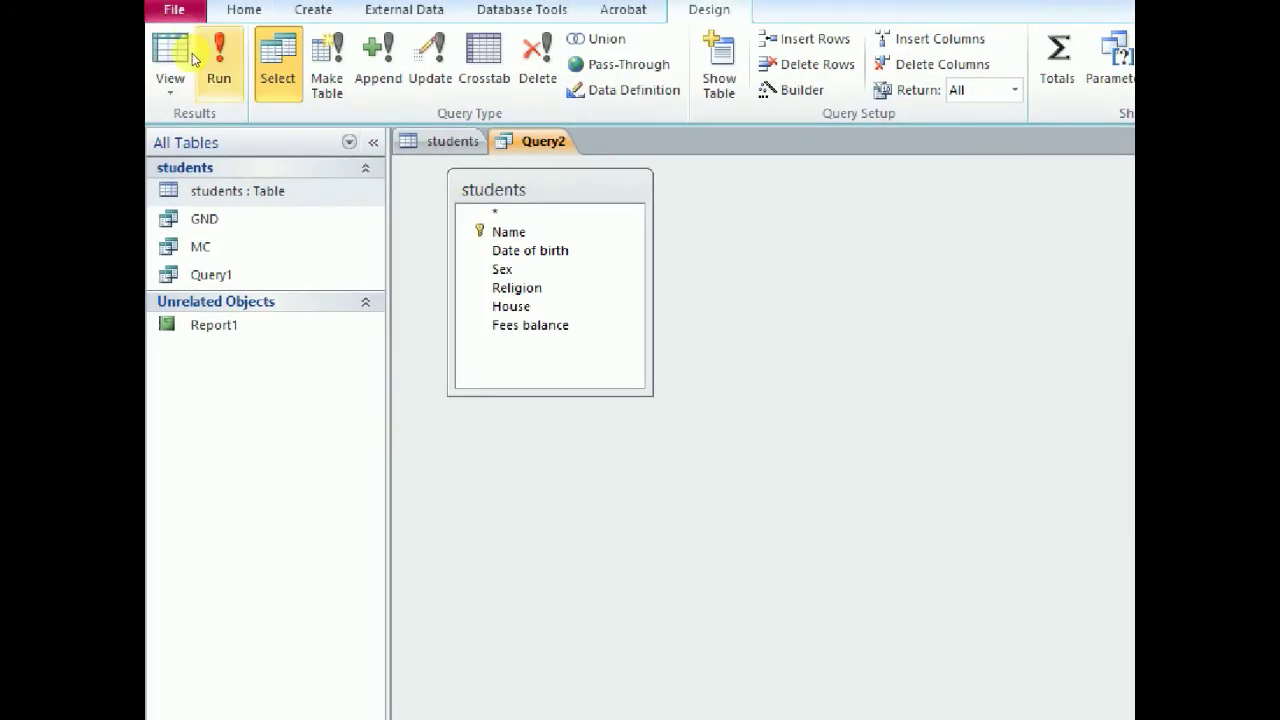
pyautogui.click(200, 60)
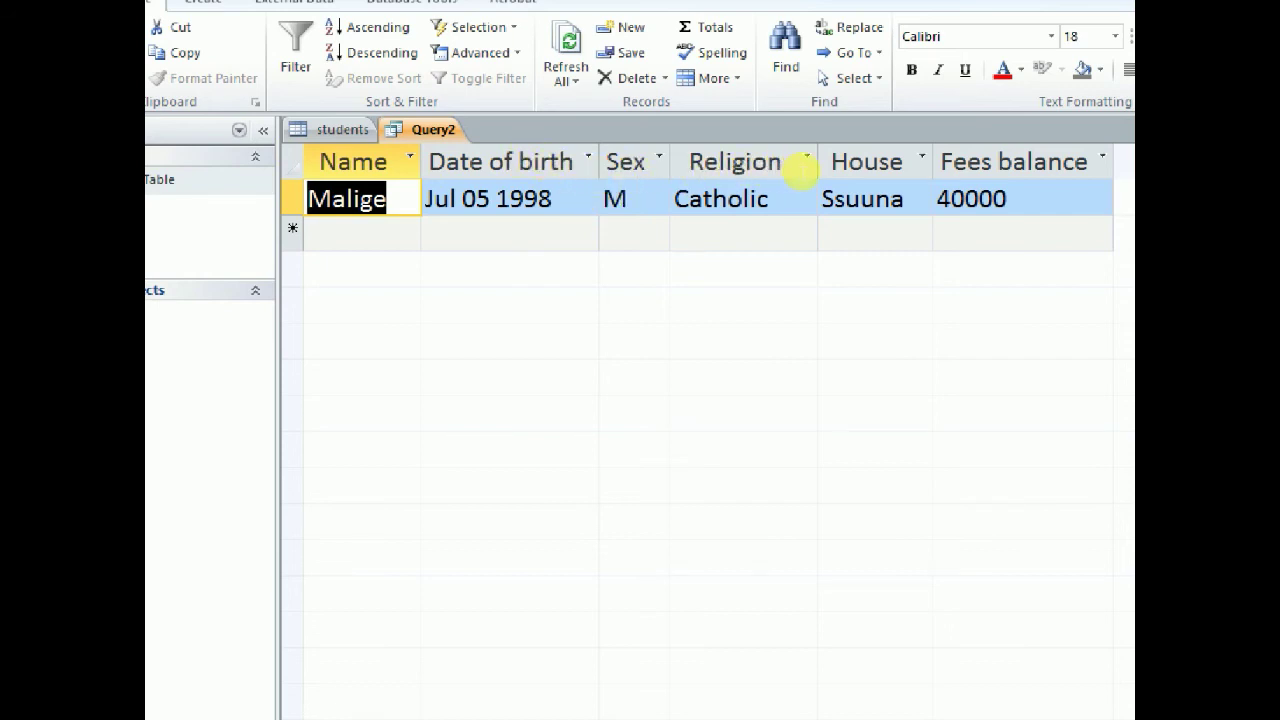
# Examine the male Catholic records in the students table to check their fees balances against the query results.
pyautogui.click(343, 129)
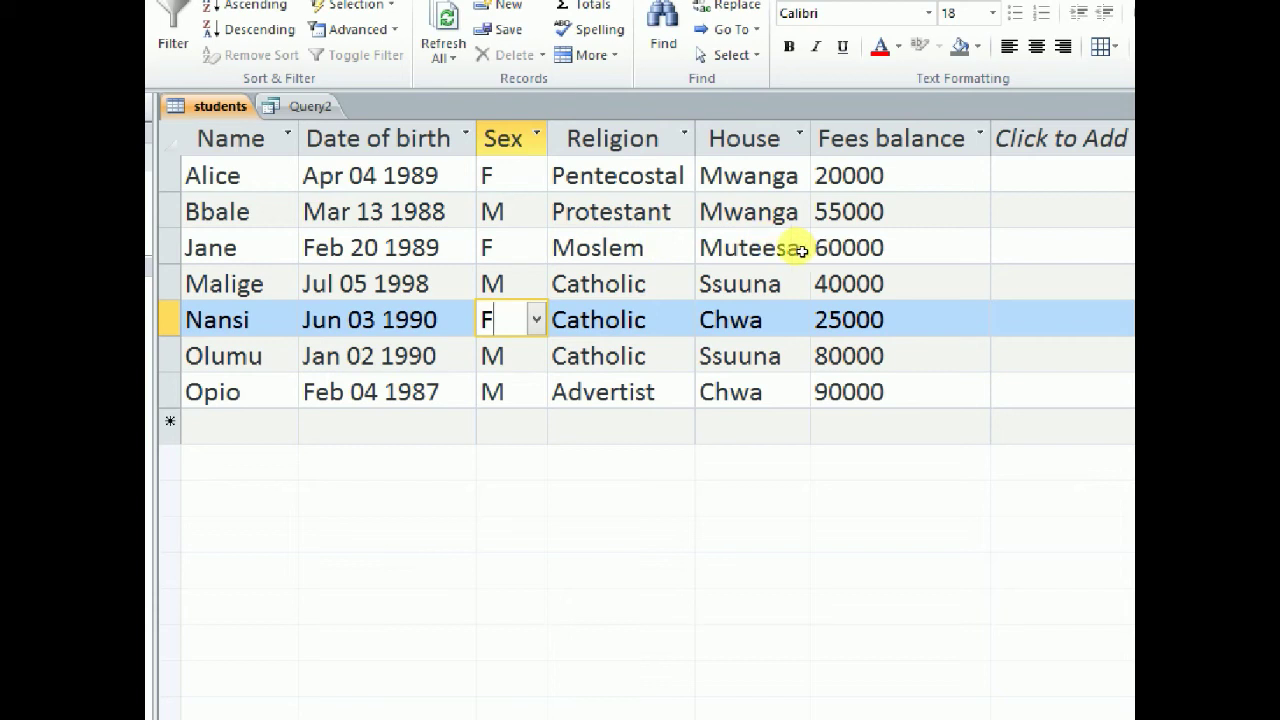
pyautogui.click(170, 284)
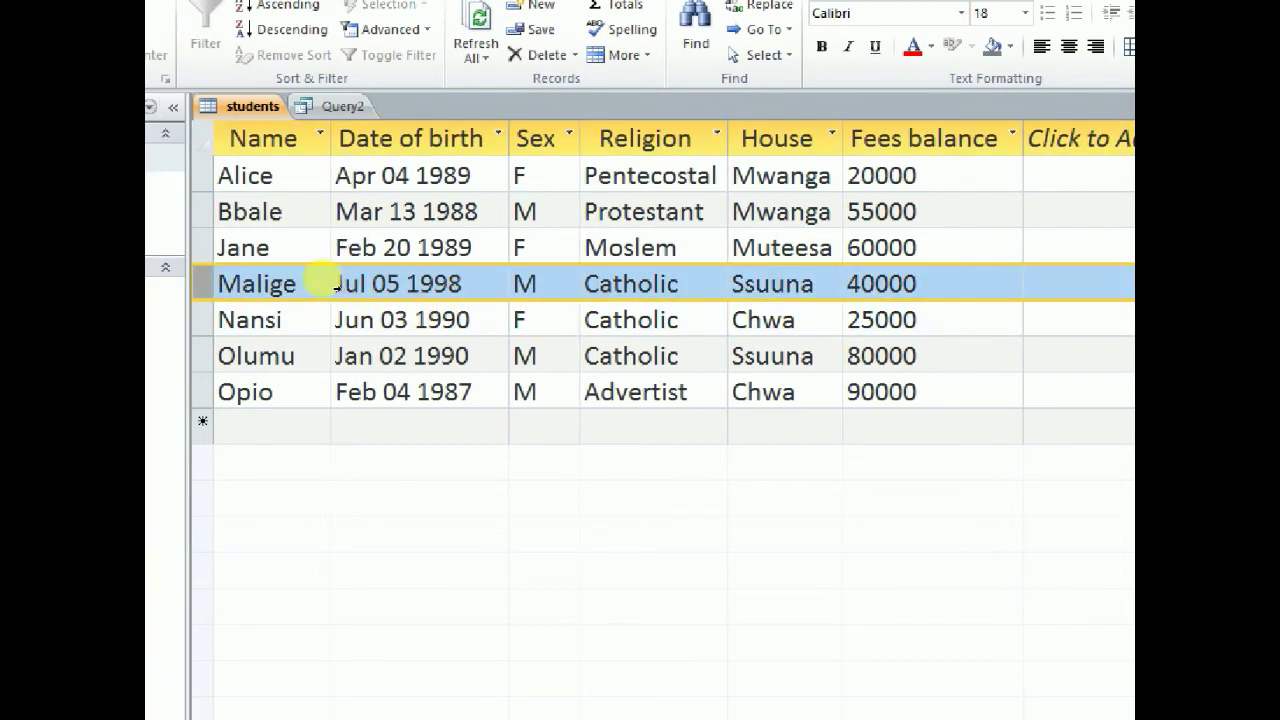
pyautogui.press('Down')
pyautogui.press('Down')
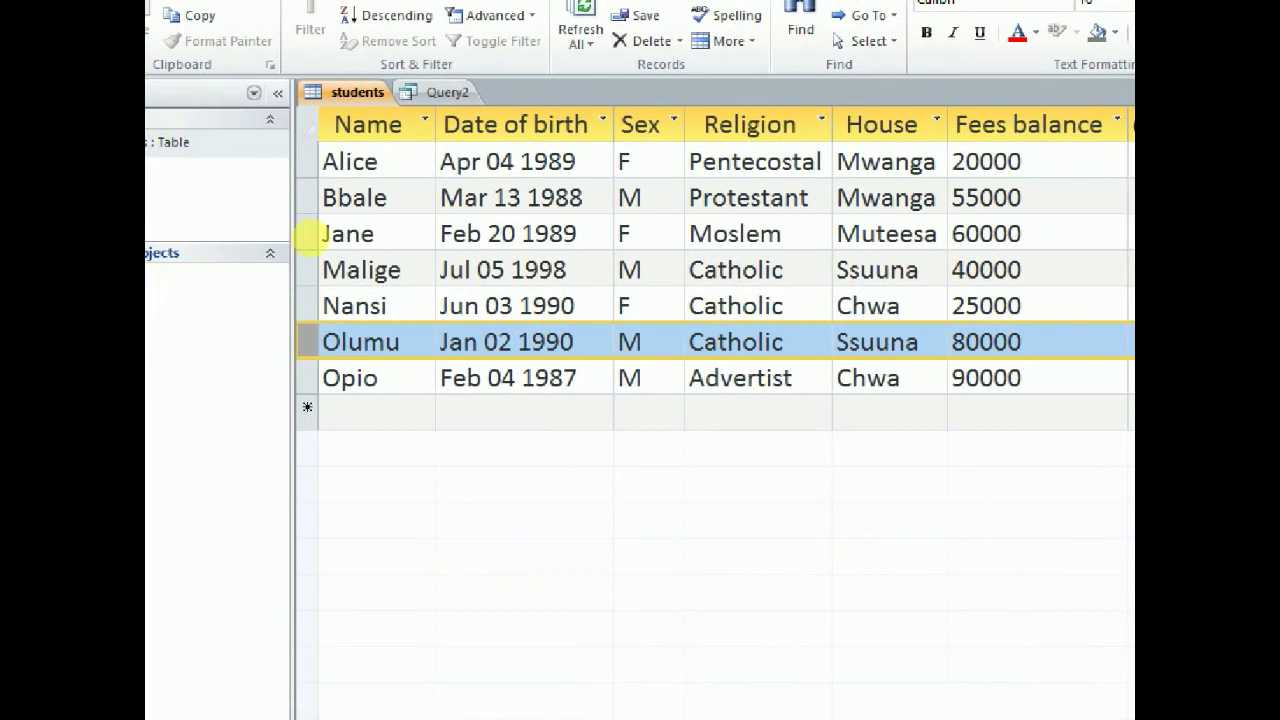
pyautogui.click(205, 268)
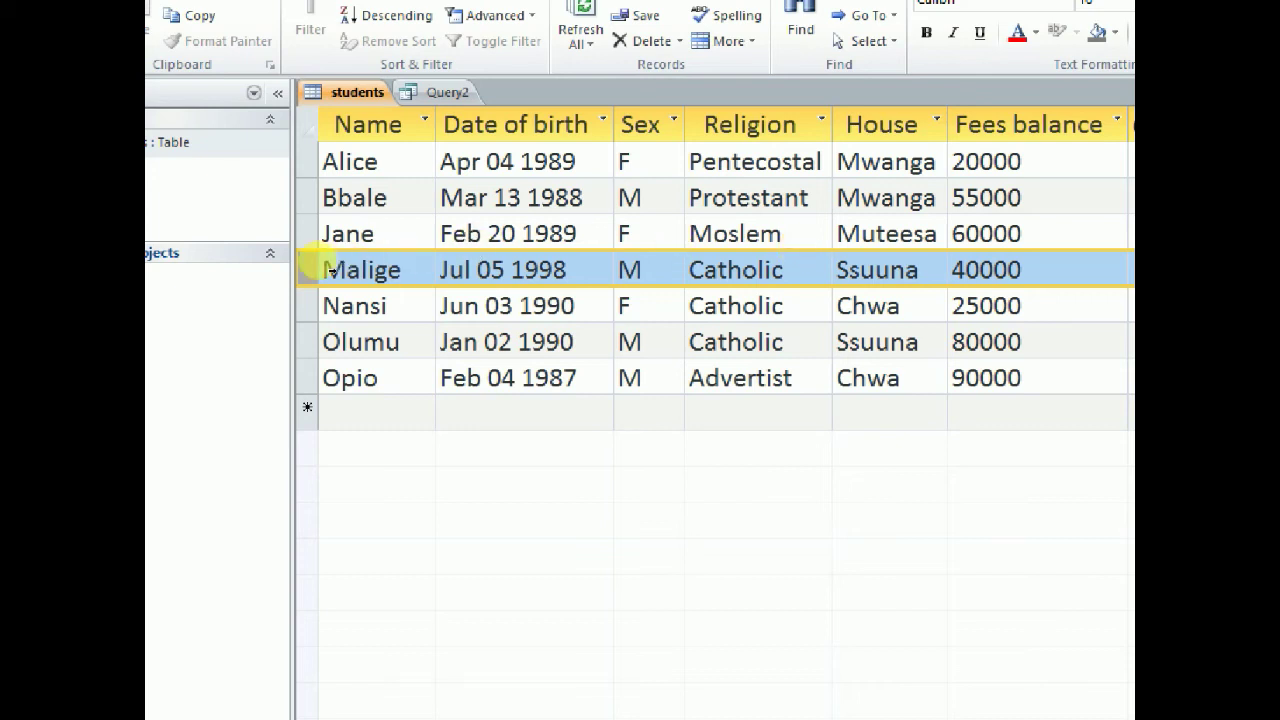
pyautogui.press('Down')
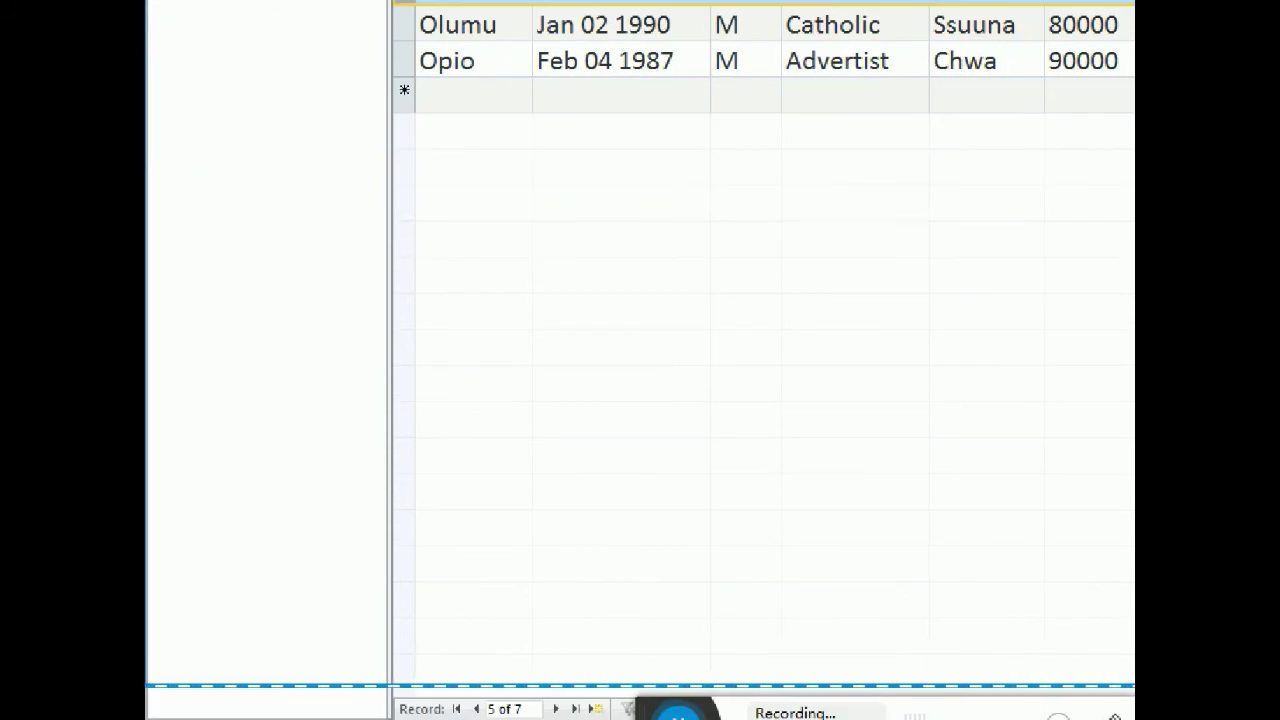
# Read the next requirement on the PowerPoint slide, and create another Access Design view query on the students table with an enlarged field list.
pyautogui.moveTo(535, 719)
pyautogui.click(380, 690)
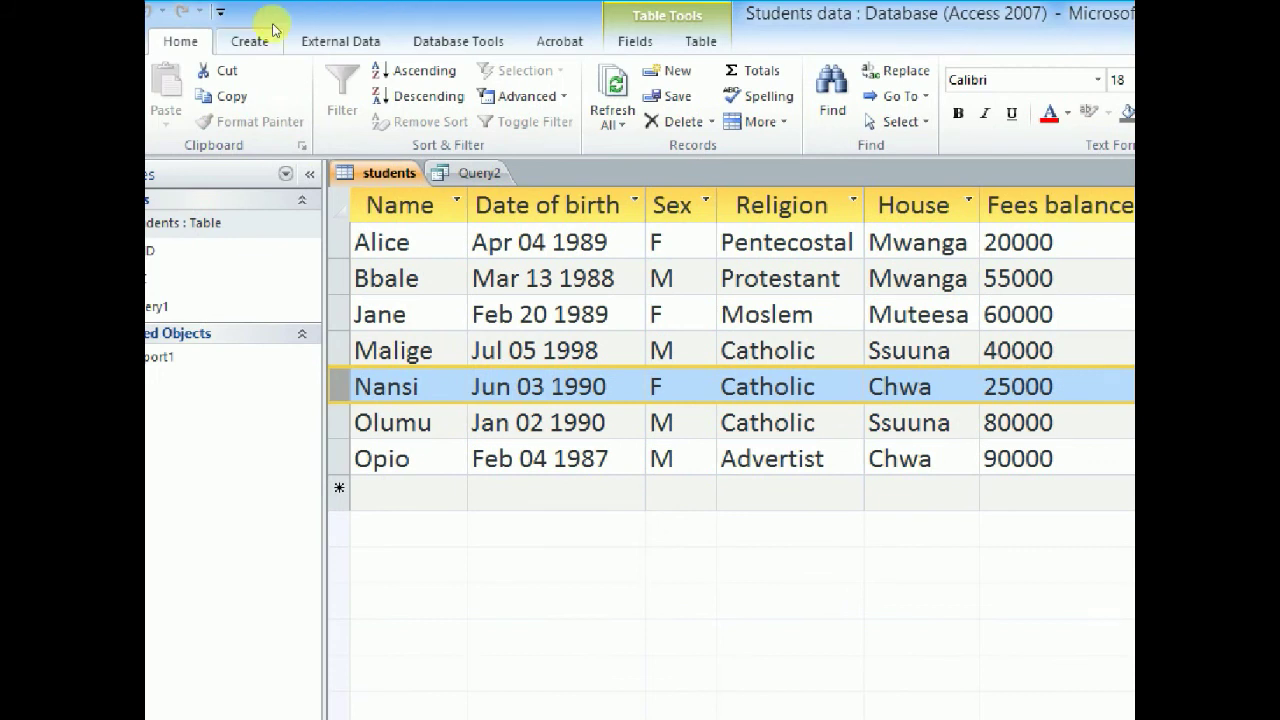
pyautogui.click(271, 35)
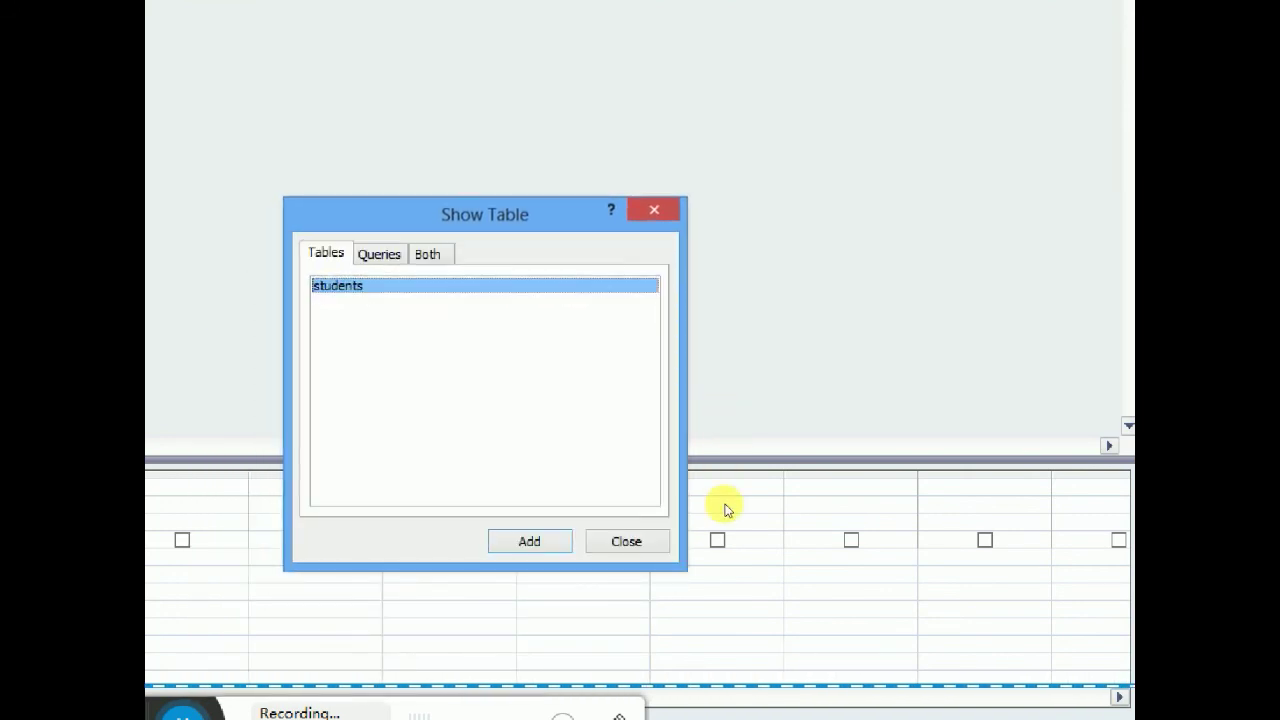
pyautogui.click(529, 541)
pyautogui.click(626, 541)
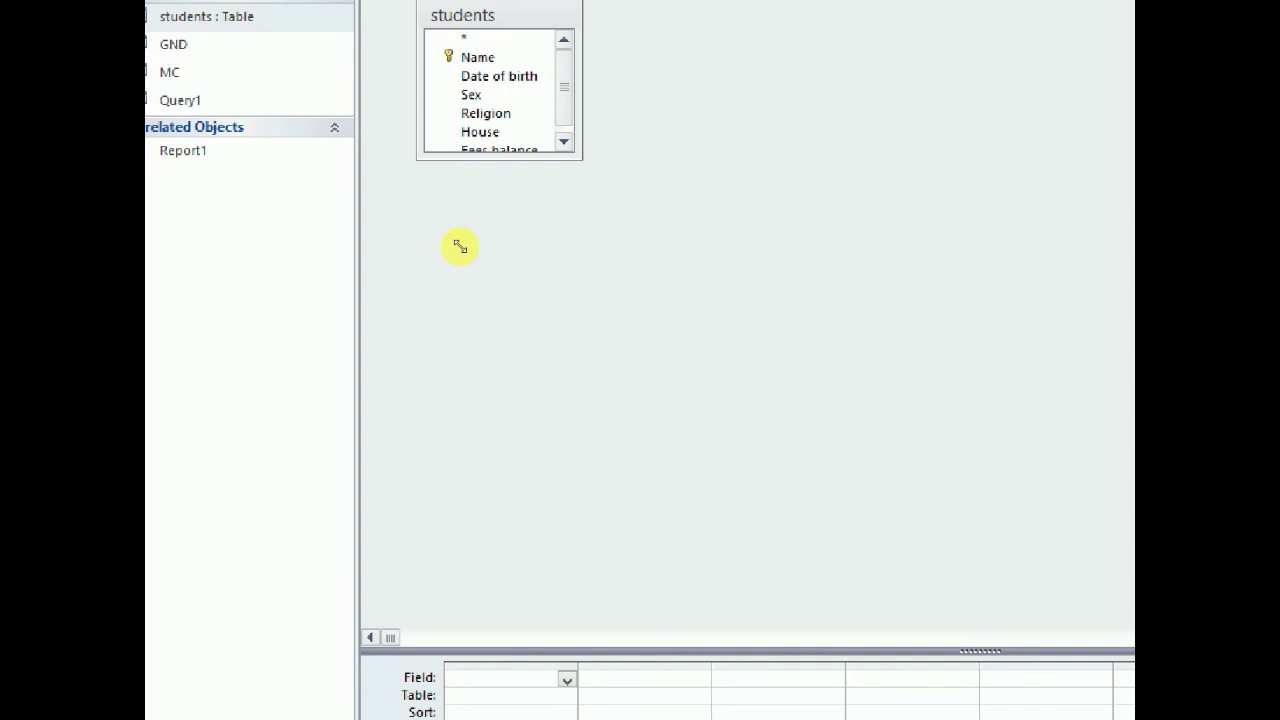
pyautogui.moveTo(460, 246); pyautogui.dragTo(489, 309)
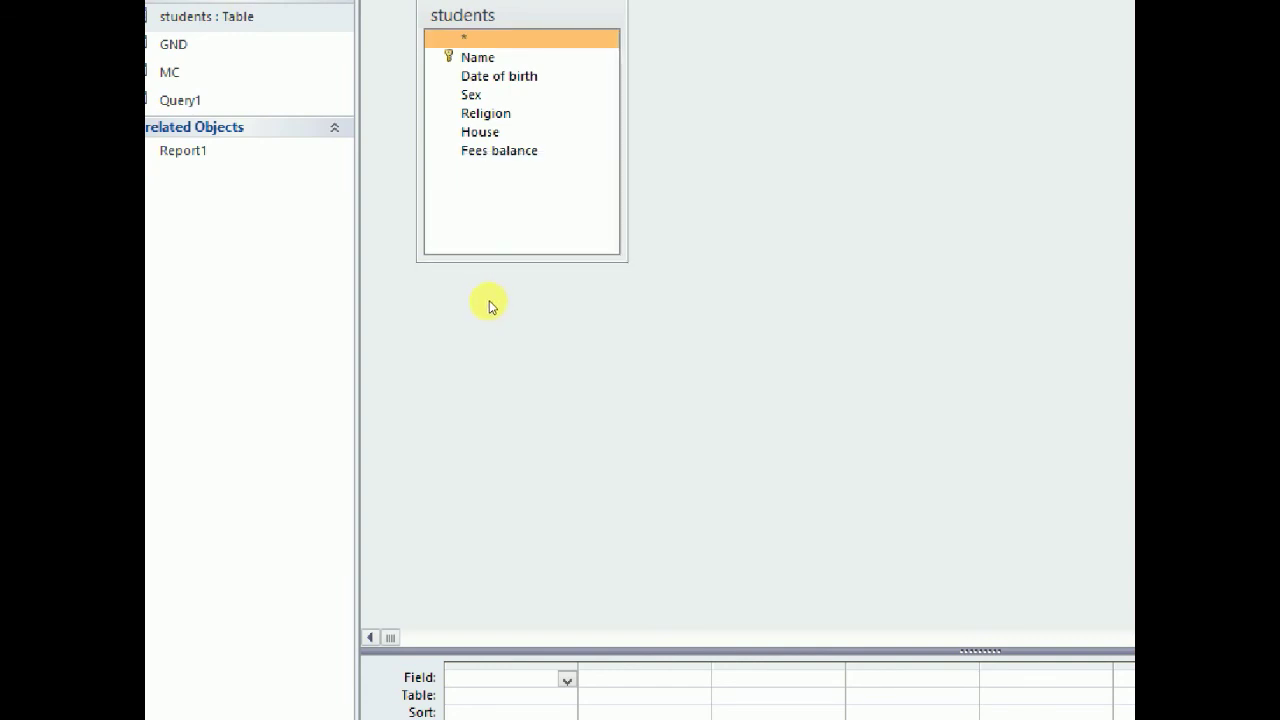
# Add all the students fields from Name through Fees balance to the query design grid.
pyautogui.click(474, 57)
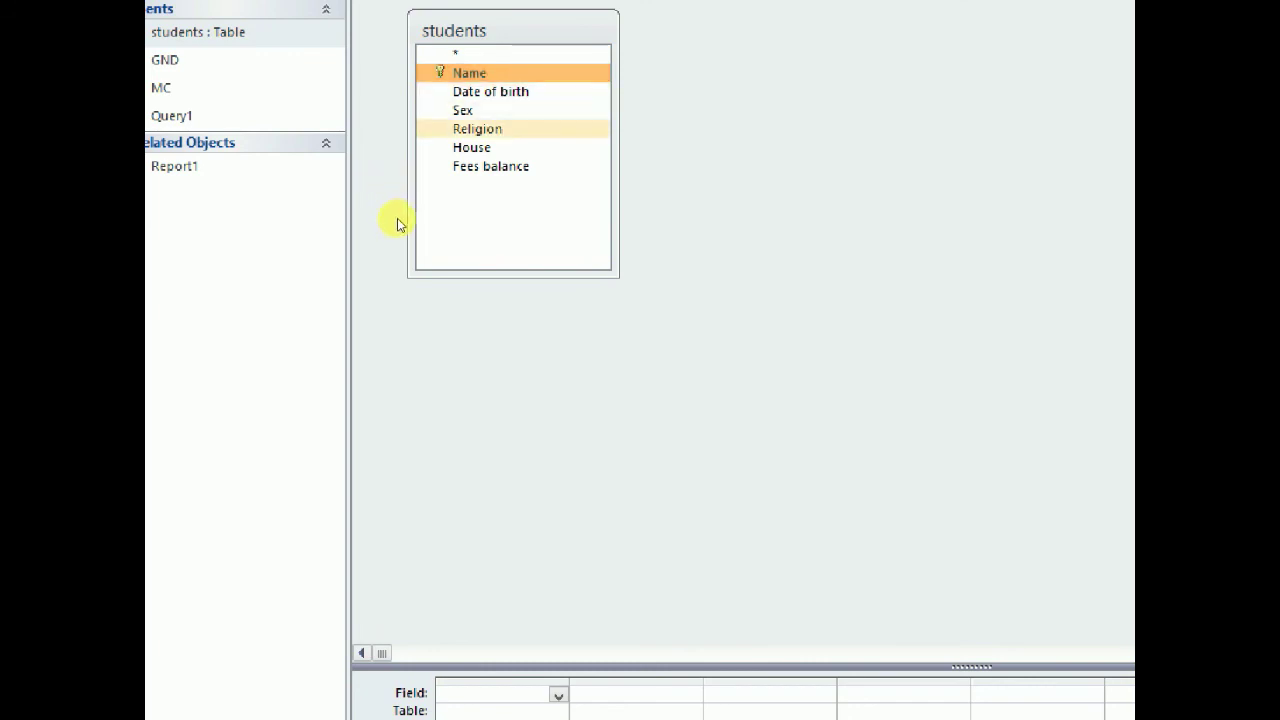
pyautogui.keyDown('shift'); pyautogui.click(480, 166); pyautogui.keyUp('shift')
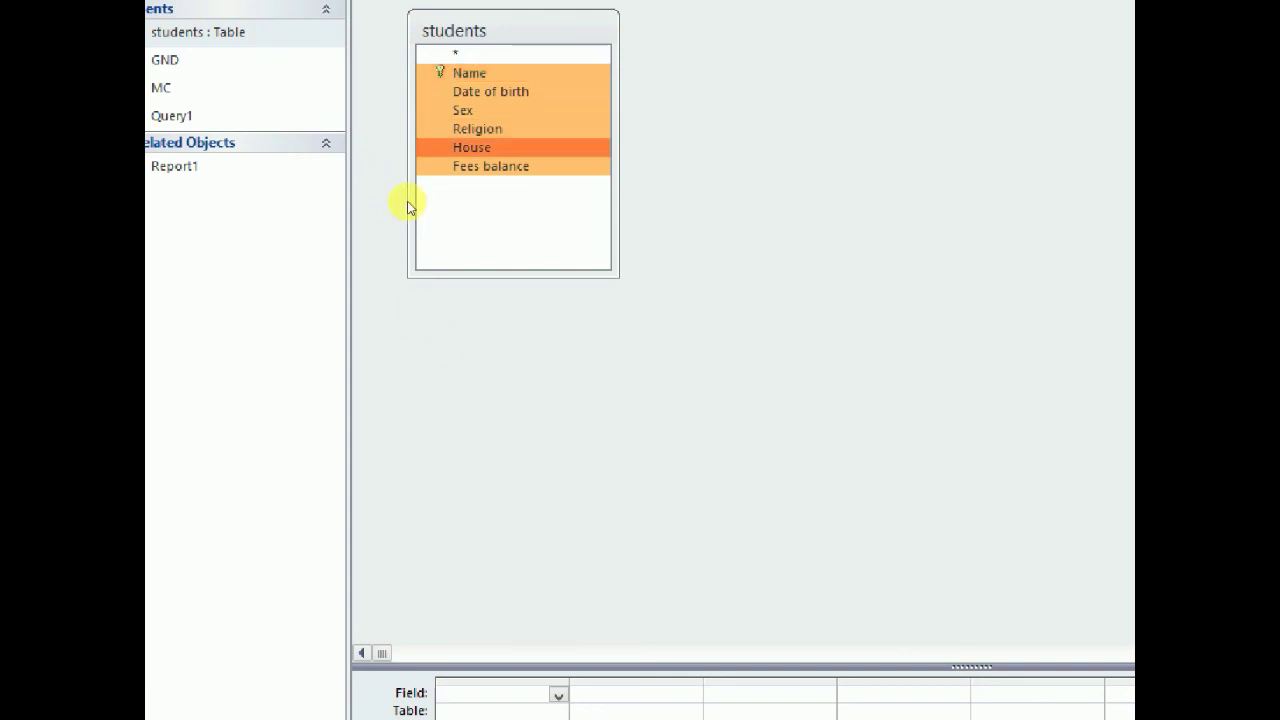
pyautogui.moveTo(393, 184); pyautogui.dragTo(407, 594)
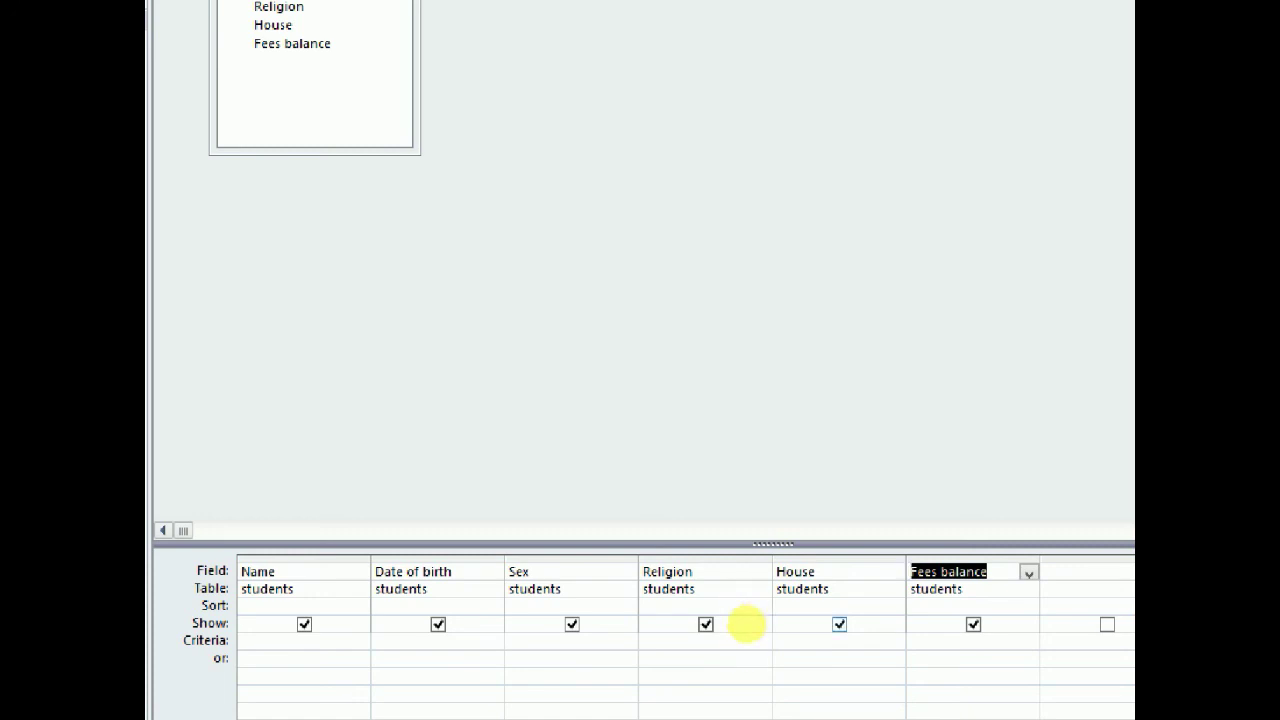
# Set the House criteria to Mwanga, with Ssuuna as the alternative in the or row.
pyautogui.click(778, 642)
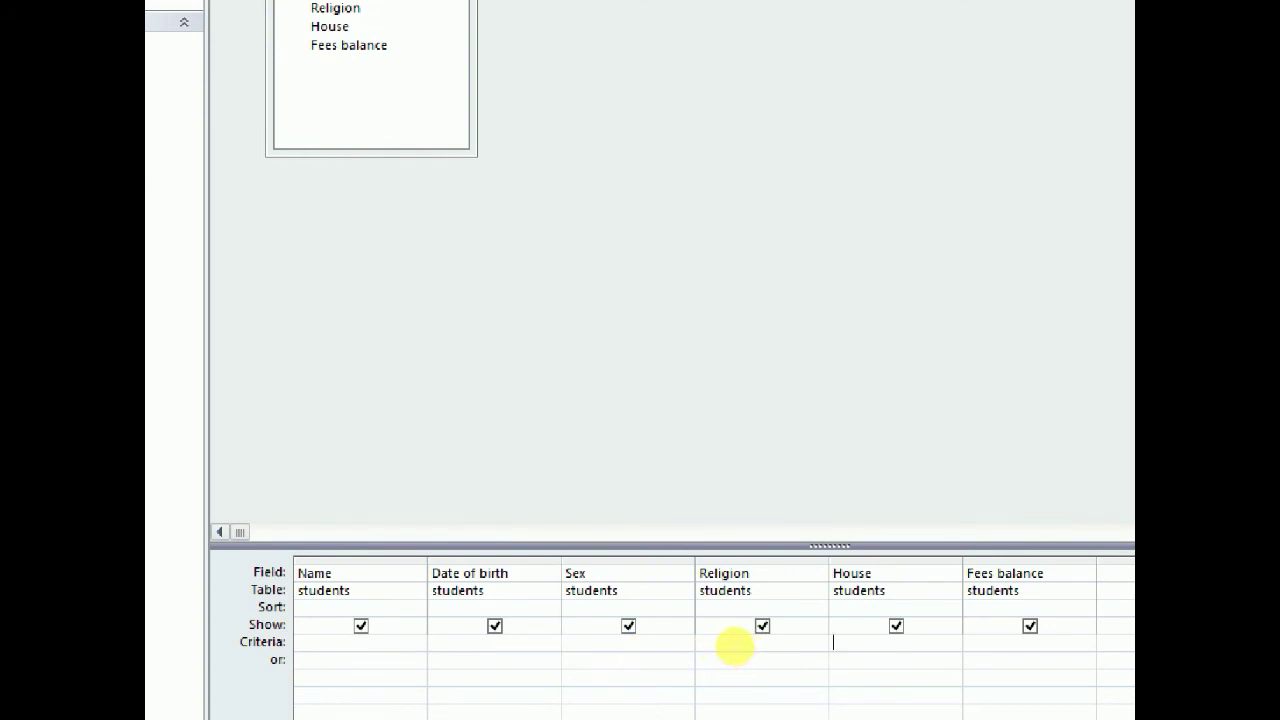
pyautogui.write('Mwnaga')
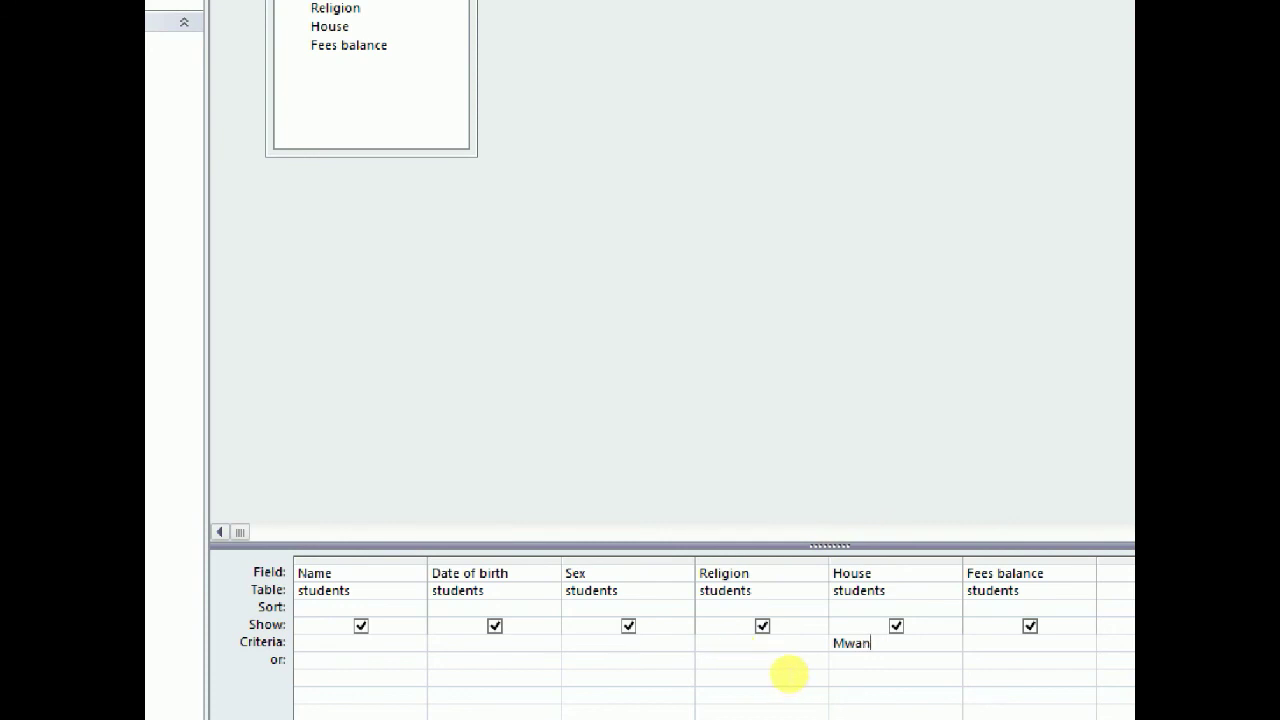
pyautogui.write('ga')
pyautogui.press('Down')
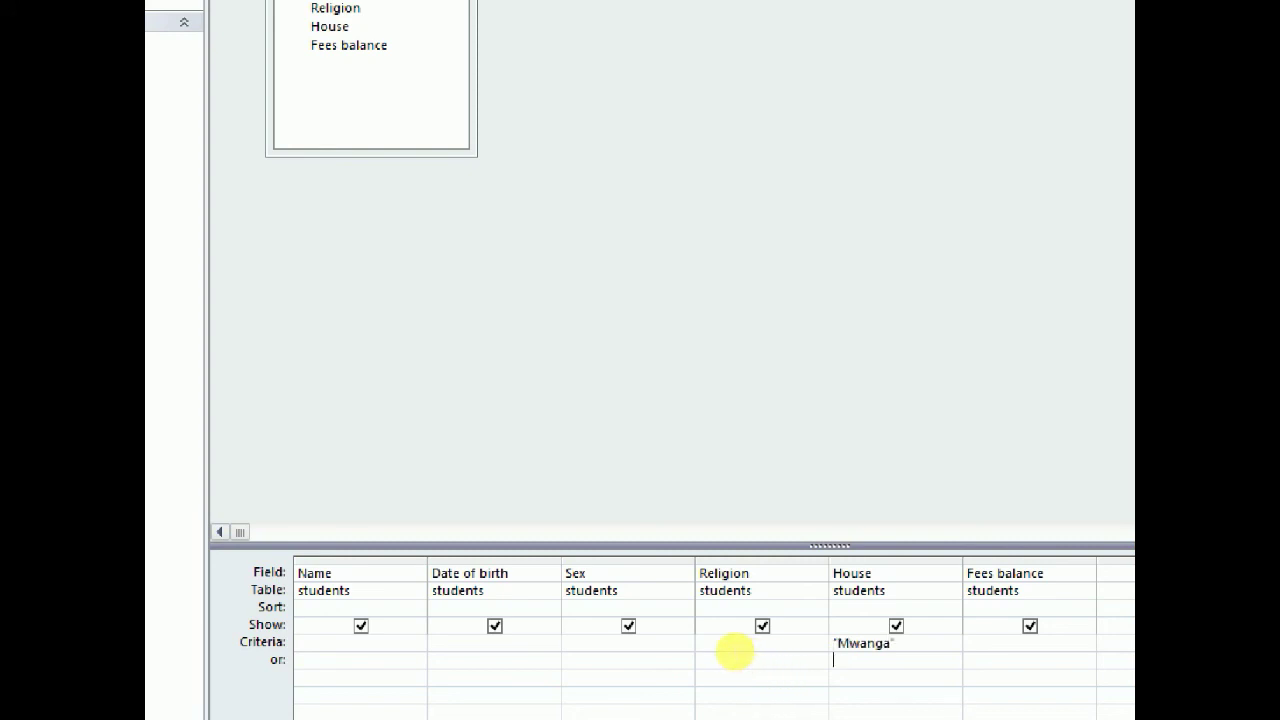
pyautogui.write('Ss')
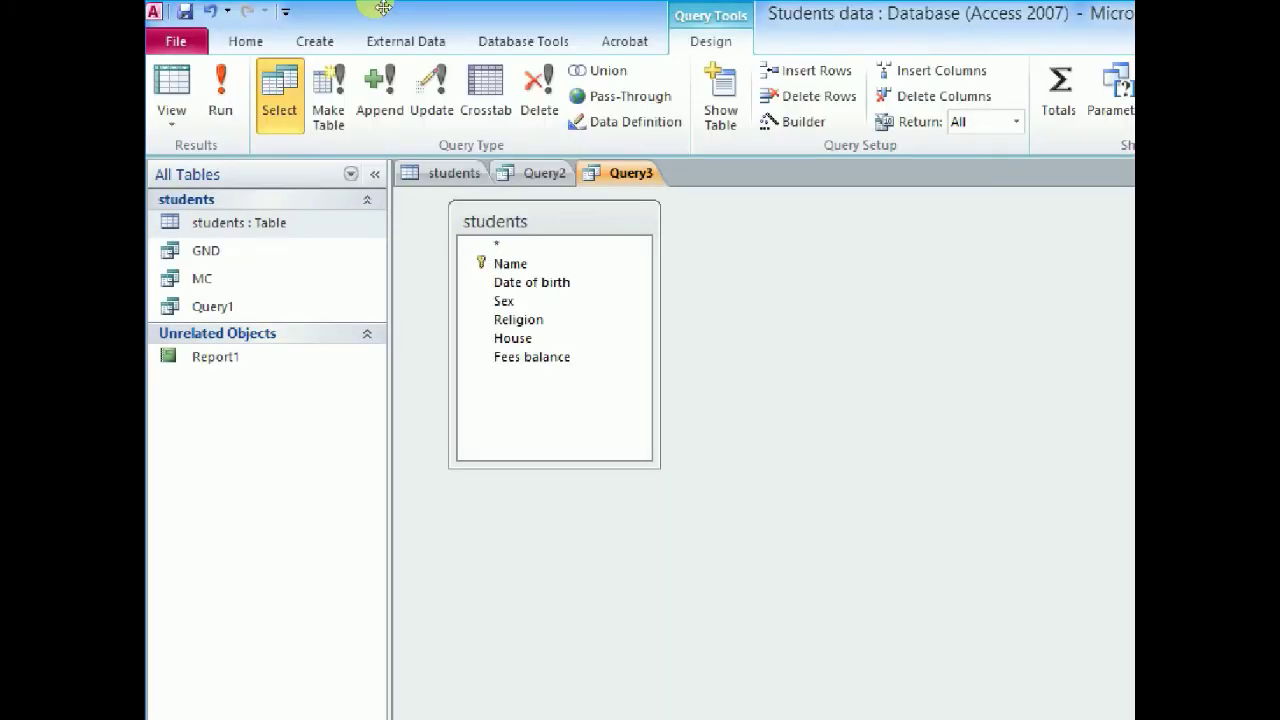
# Run the query and bring up the students table to compare the House values with the query results.
pyautogui.click(220, 100)
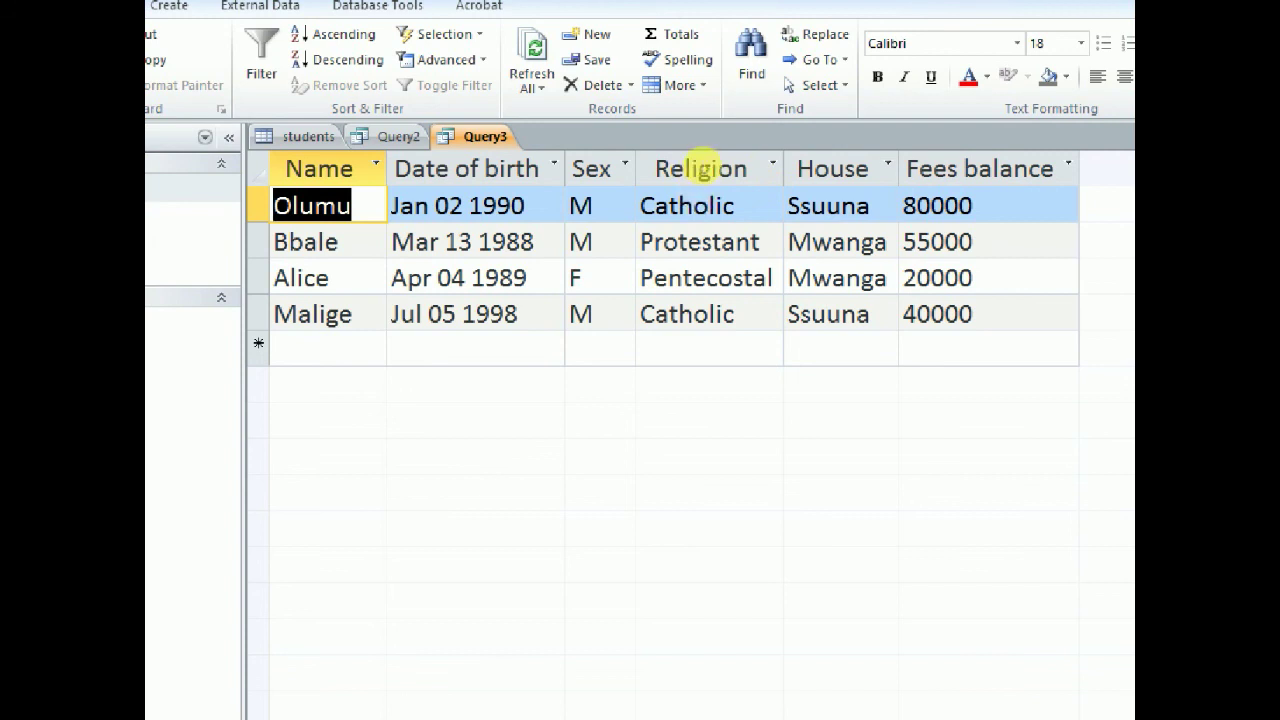
pyautogui.click(330, 136)
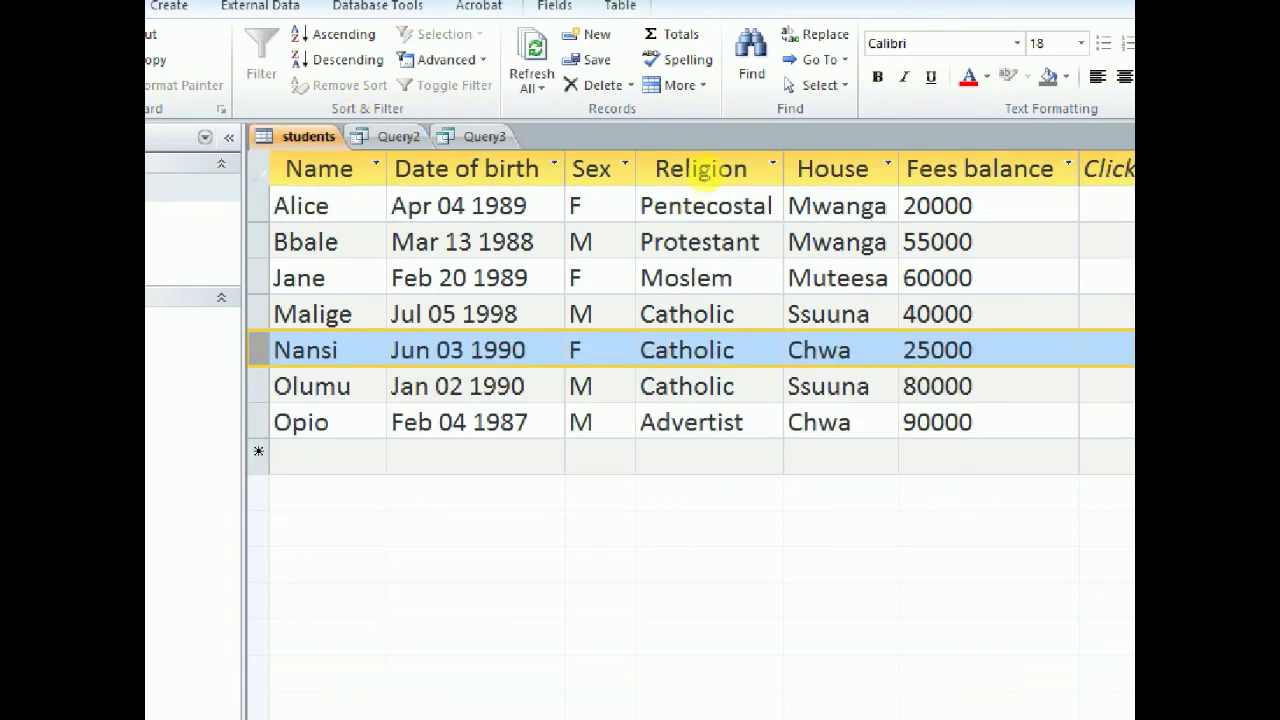